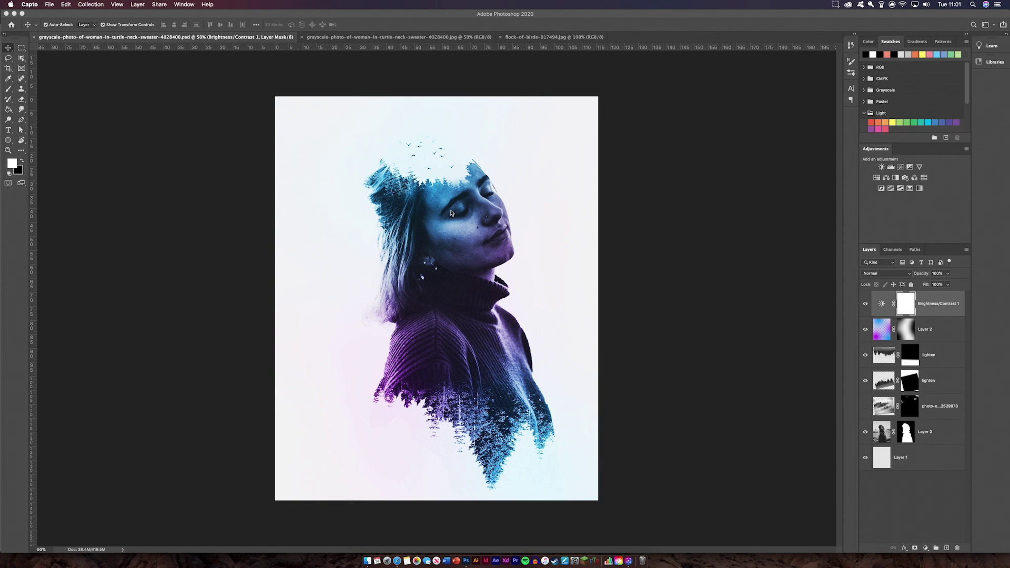
Switch to the grayscale woman photo and unlock its Background layer into Layer 0.
click(345, 39)
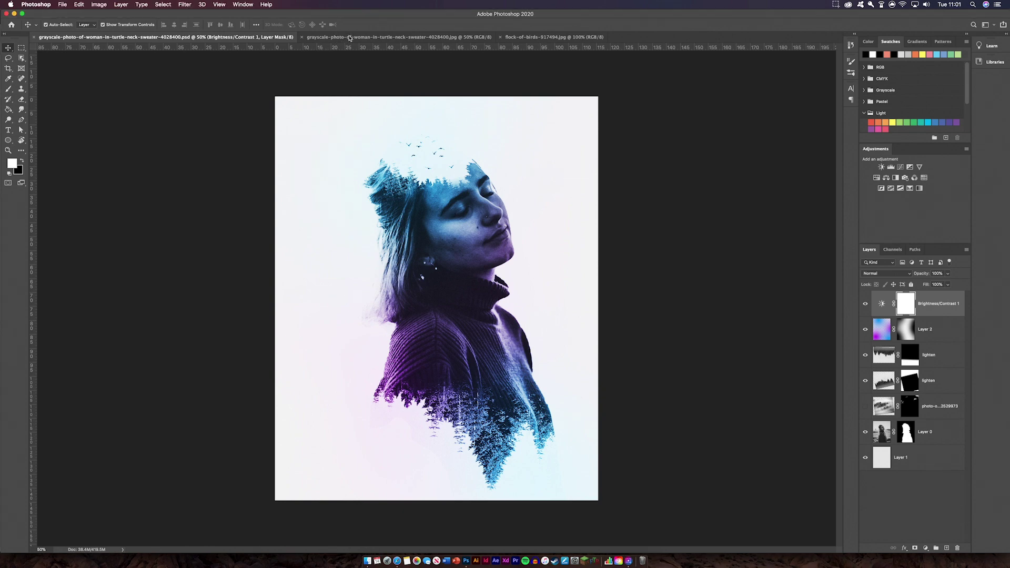
click(358, 37)
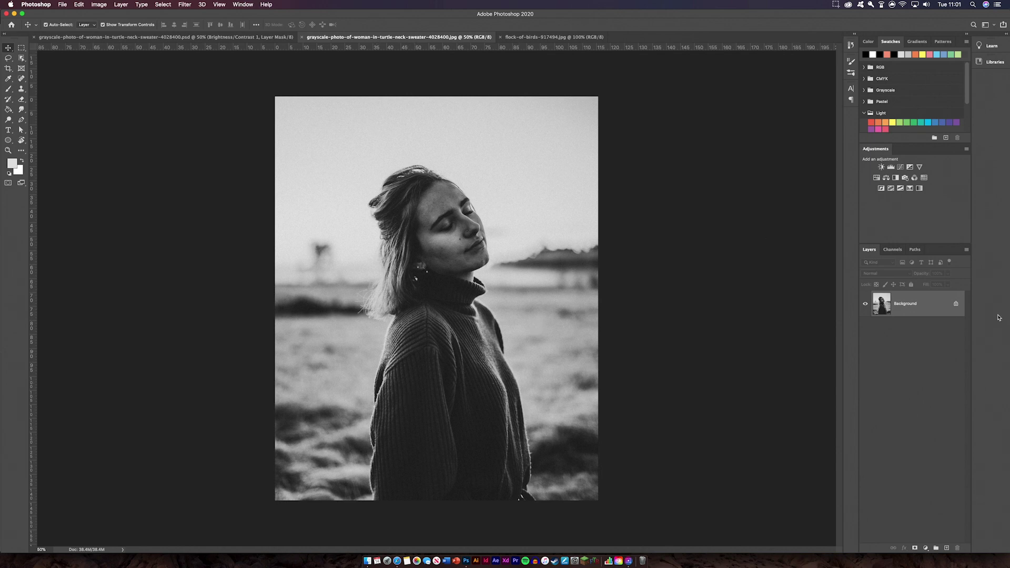
click(958, 304)
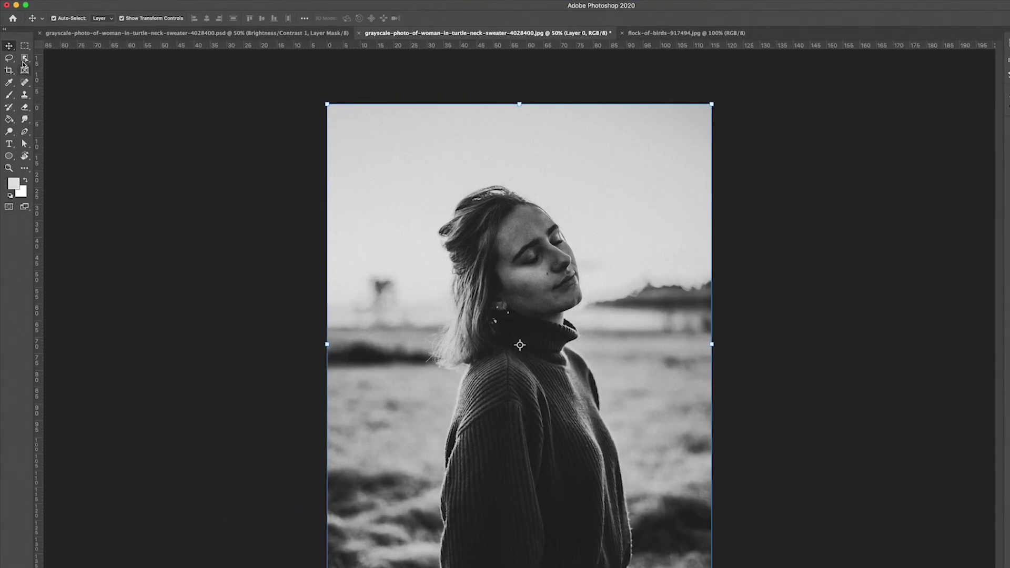
Select the woman by boxing her with the Object Selection Tool, then choose the Lasso tool.
click(21, 58)
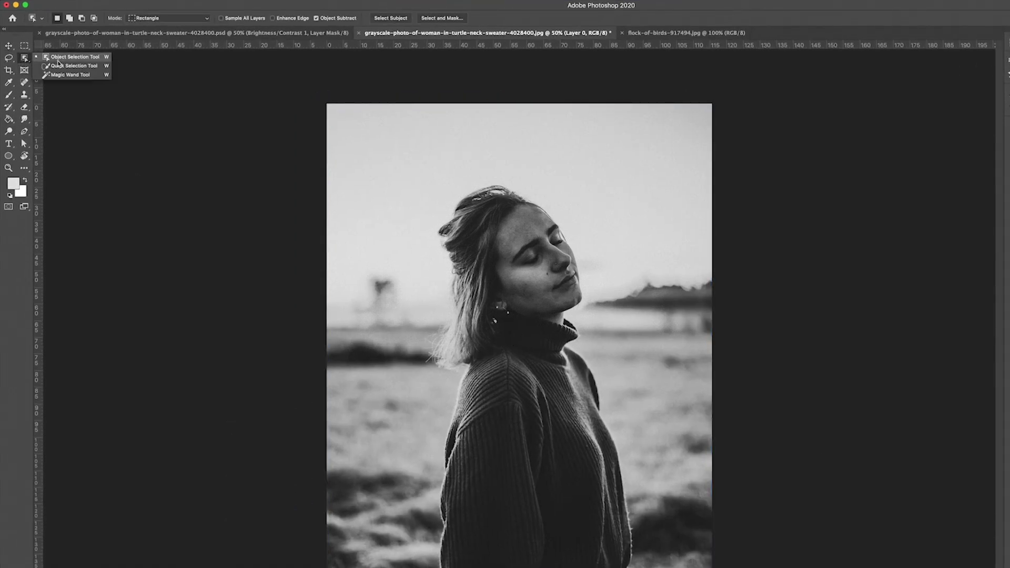
click(58, 58)
drag(409, 176, 650, 565)
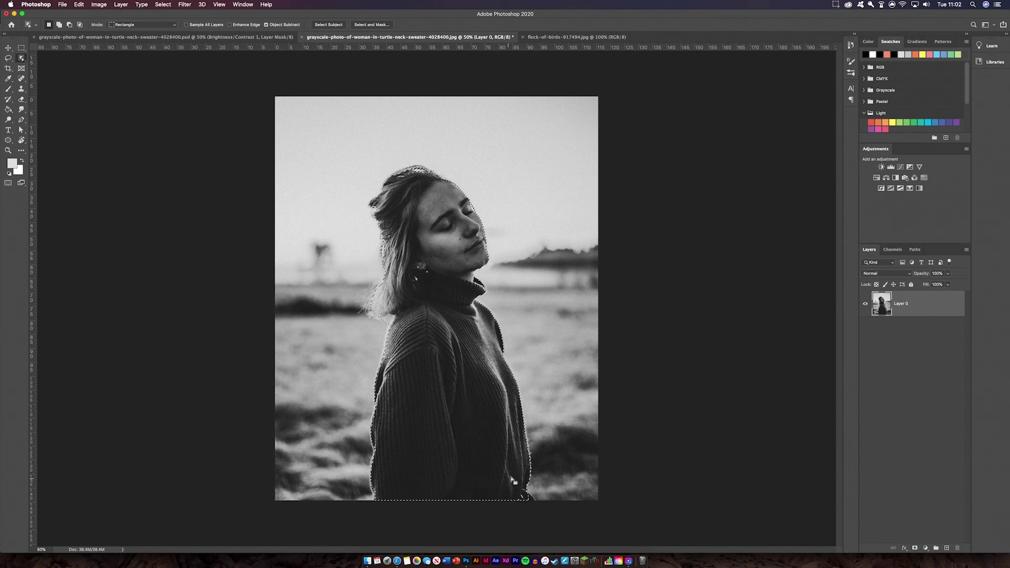
right_click(18, 61)
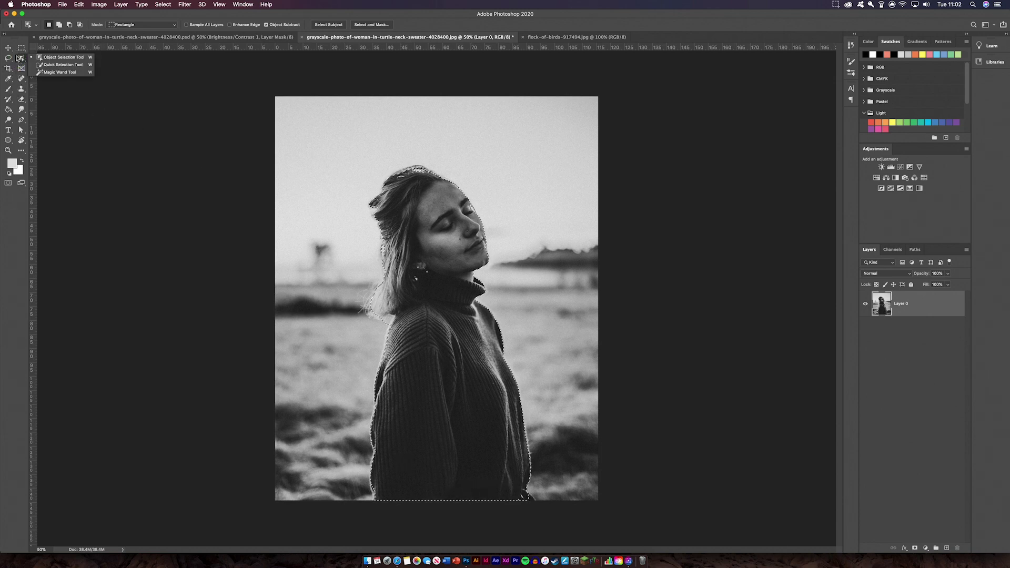
click(8, 58)
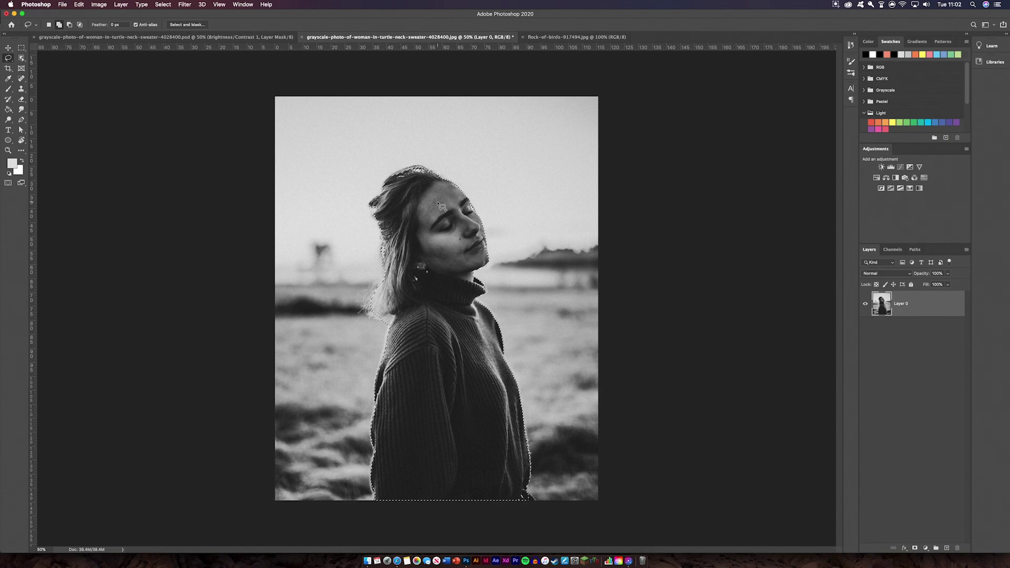
At 200% zoom, lasso-add the missed chin, lower hair and sweater edges to the selection.
key(super+equal)
key(super+equal)
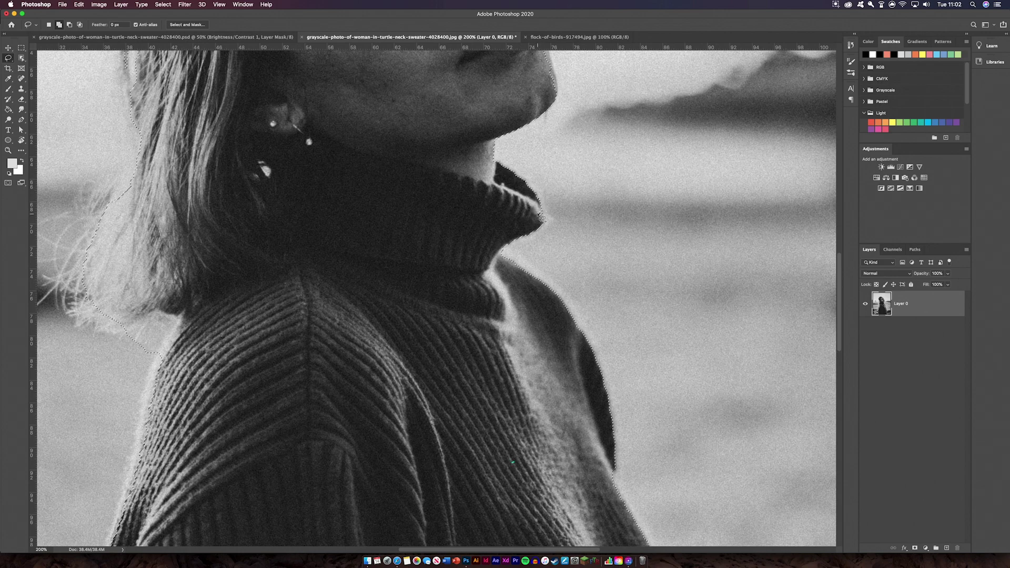
scroll(437, 281, down, 10)
scroll(438, 281, right, 5)
scroll(438, 281, down, 3)
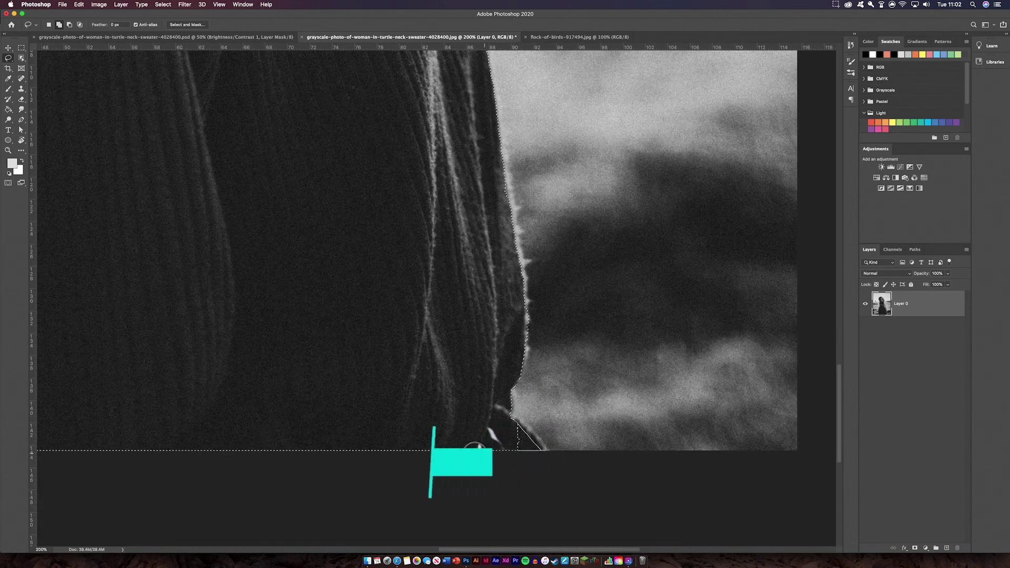
scroll(437, 281, up, 10)
scroll(438, 281, left, 8)
scroll(493, 283, up, 10)
scroll(493, 282, right, 3)
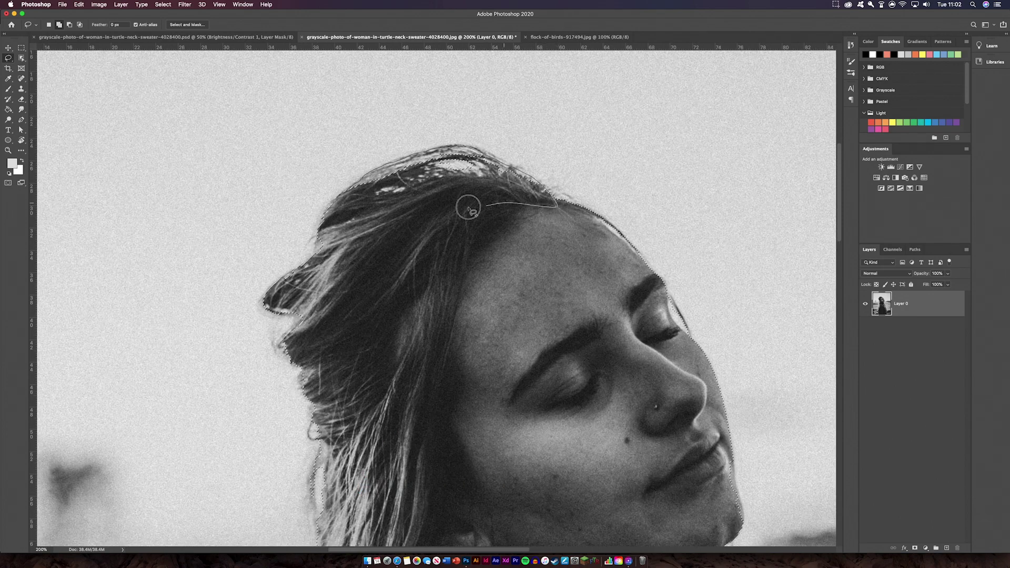
scroll(690, 358, right, 8)
scroll(691, 357, down, 3)
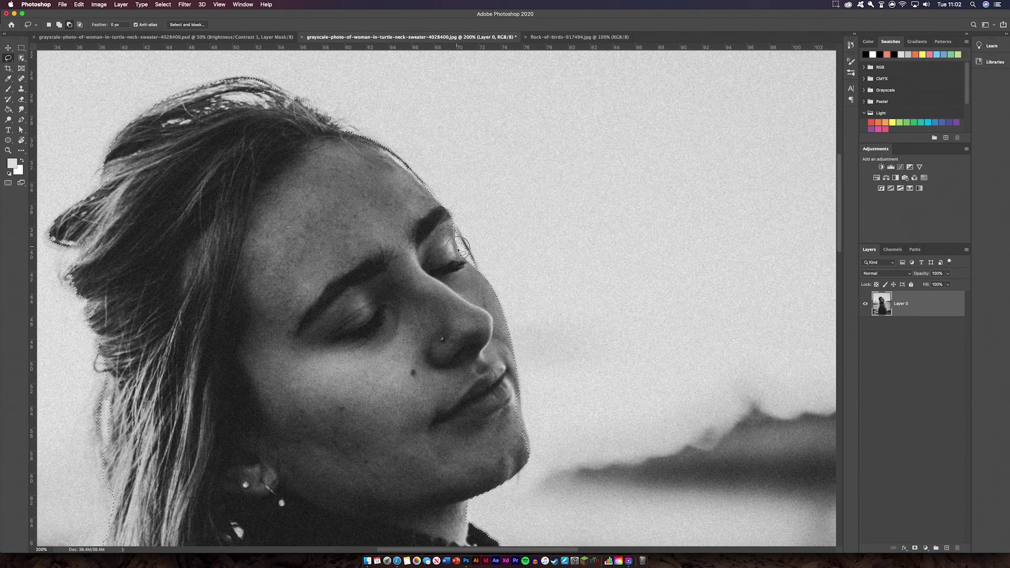
scroll(453, 184, down, 9)
scroll(452, 184, right, 2)
mouse_move(451, 176)
mouse_down()
mouse_move(465, 238)
mouse_move(444, 273)
mouse_up()
scroll(402, 112, left, 12)
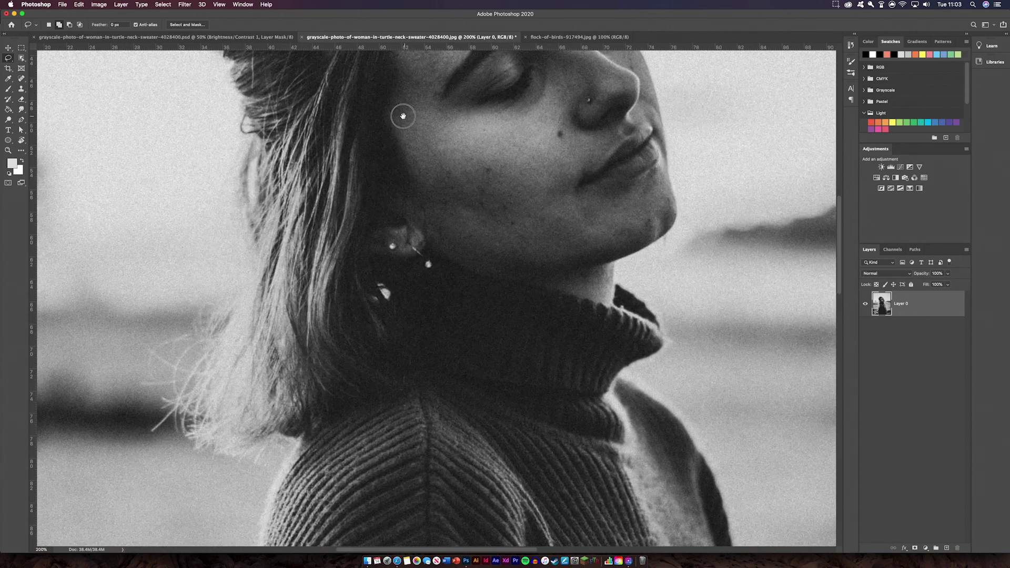
scroll(389, 137, down, 4)
scroll(372, 170, up, 4)
scroll(394, 316, down, 4)
scroll(394, 316, left, 1)
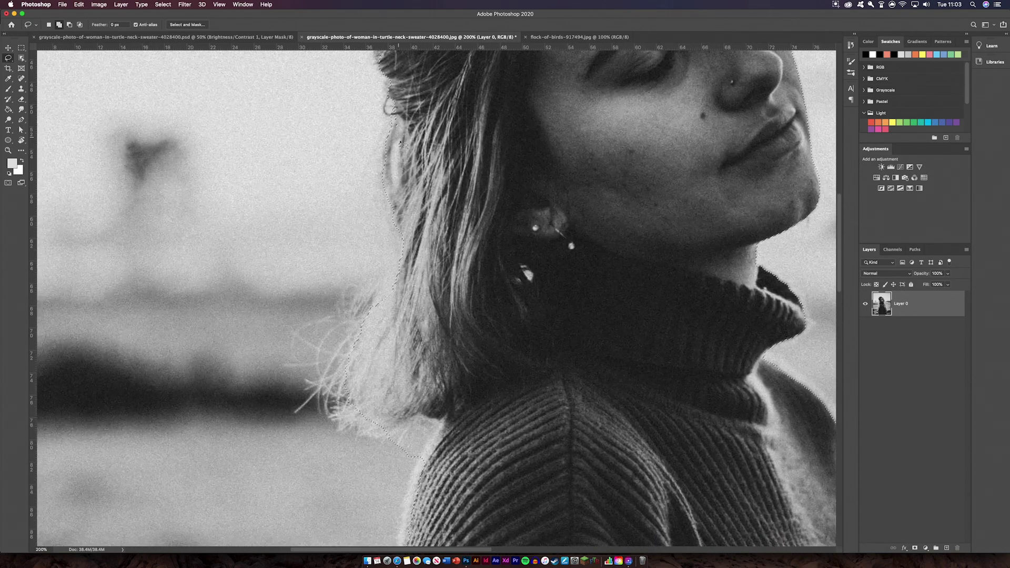
scroll(456, 281, down, 5)
scroll(455, 281, left, 1)
mouse_move(401, 367)
mouse_down()
mouse_move(424, 346)
mouse_move(455, 356)
mouse_move(426, 409)
mouse_move(401, 367)
mouse_up()
scroll(489, 210, down, 15)
scroll(322, 352, right, 2)
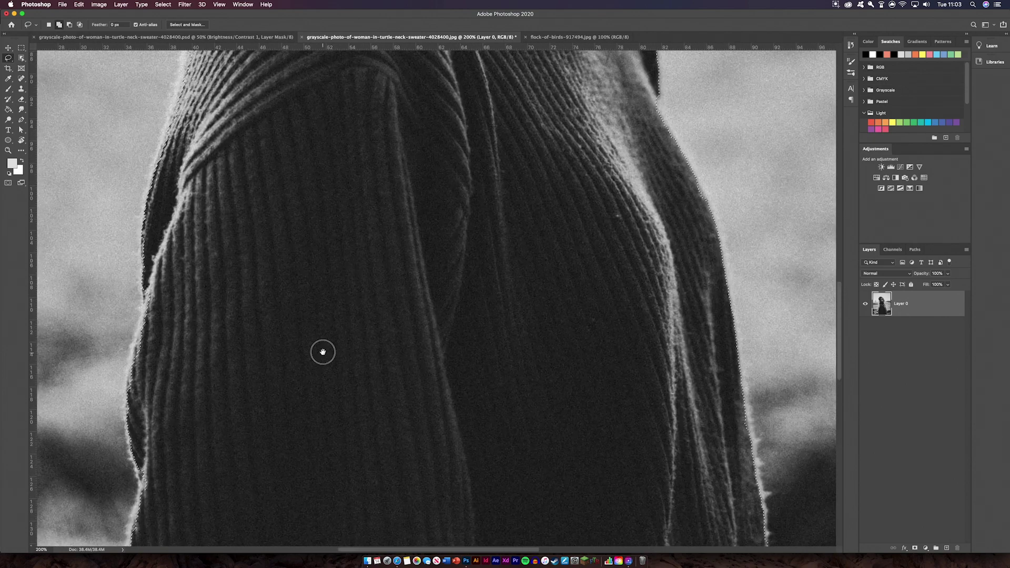
mouse_move(314, 449)
mouse_down()
mouse_move(313, 487)
mouse_move(314, 450)
mouse_up()
scroll(496, 406, down, 6)
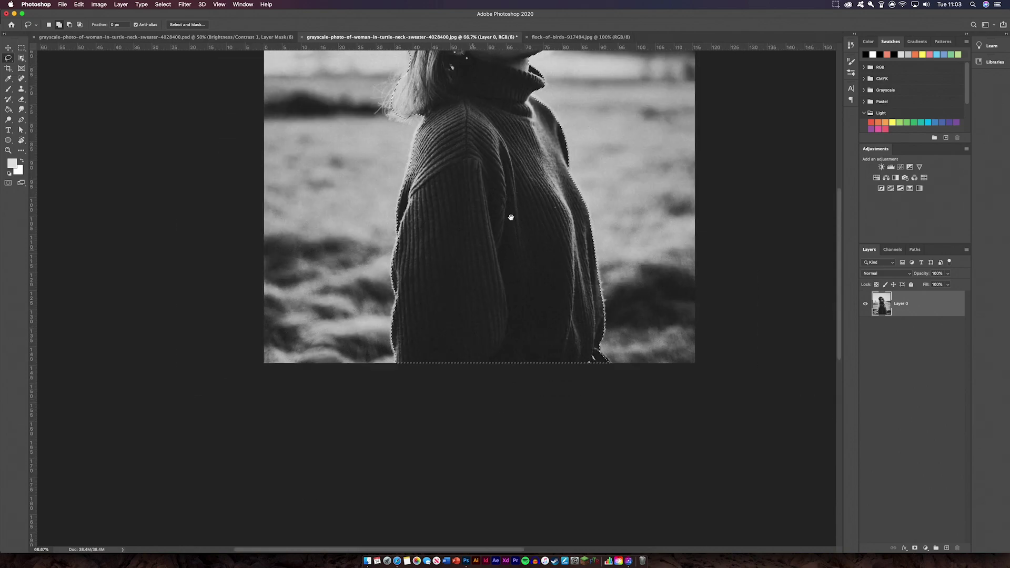
scroll(461, 333, left, 1)
scroll(461, 333, up, 1)
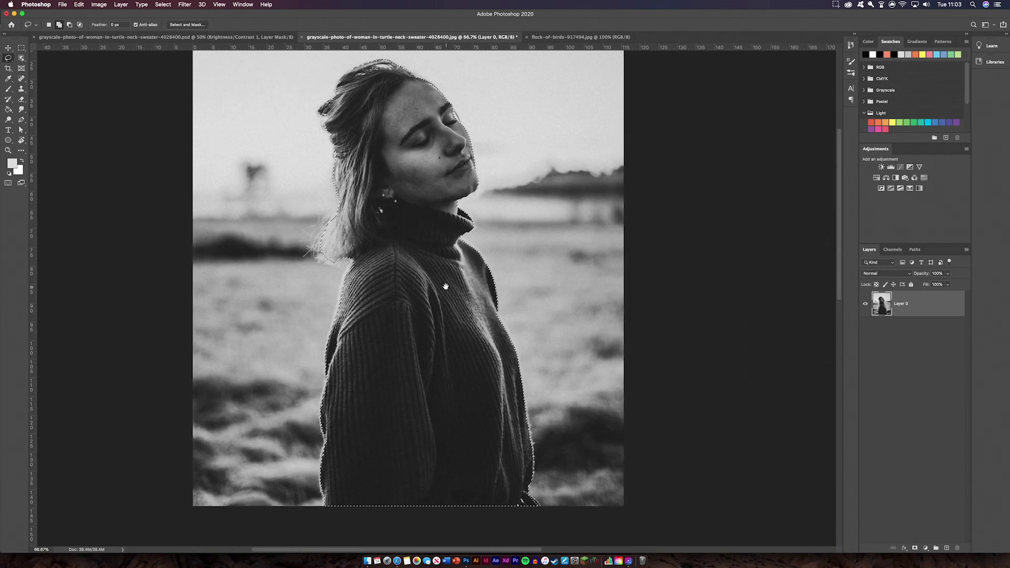
scroll(455, 293, left, 1)
scroll(456, 293, up, 1)
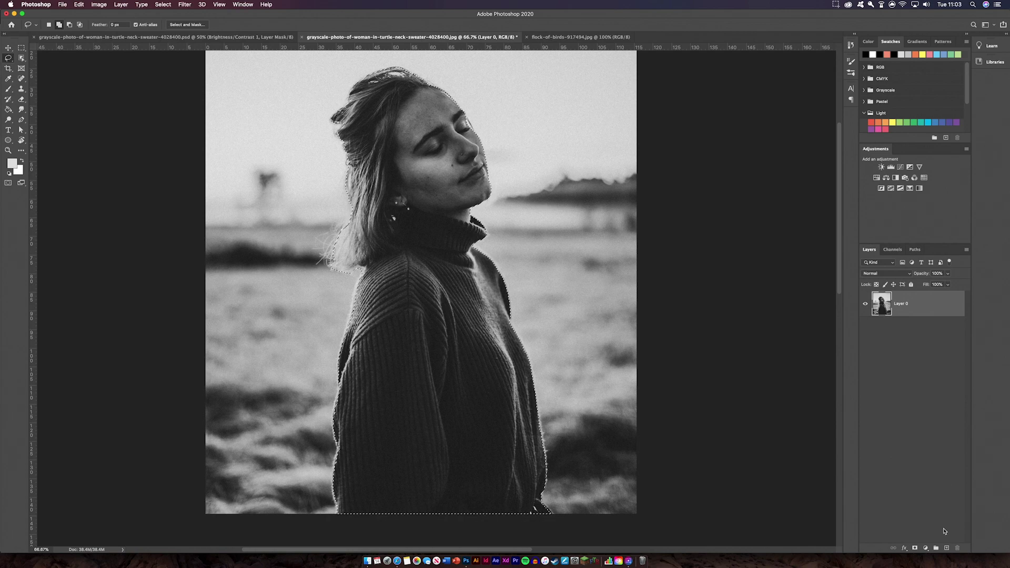
Mask Layer 0 from the selection, then refine the hair wisps in Select and Mask with Smooth 18.
click(915, 549)
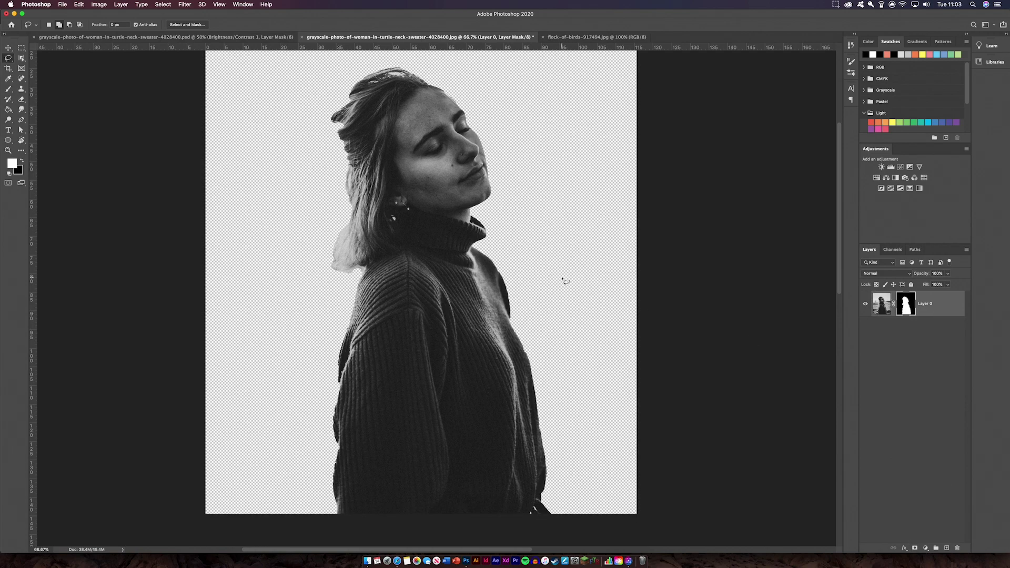
key(super+minus)
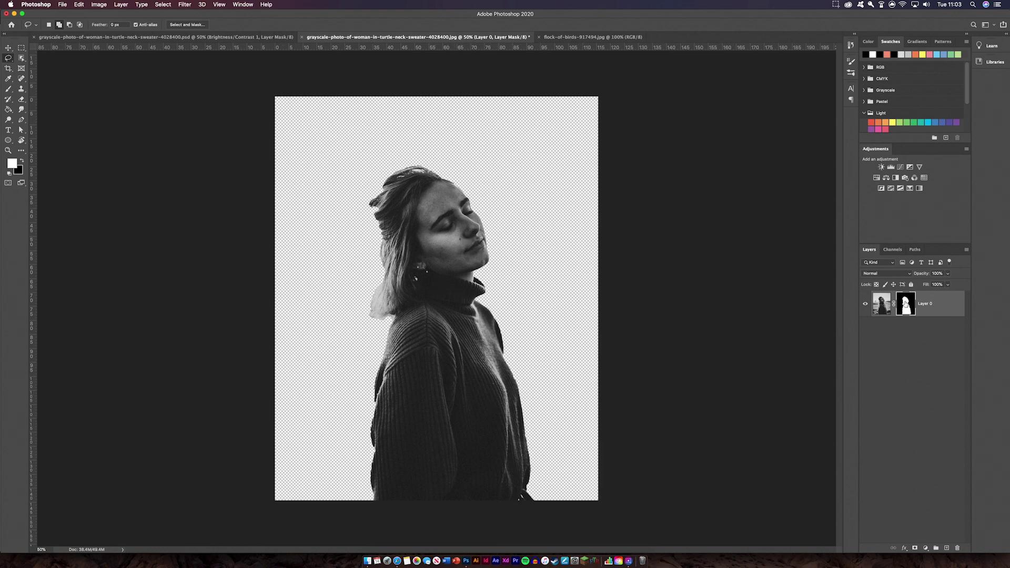
key(alt+super+r)
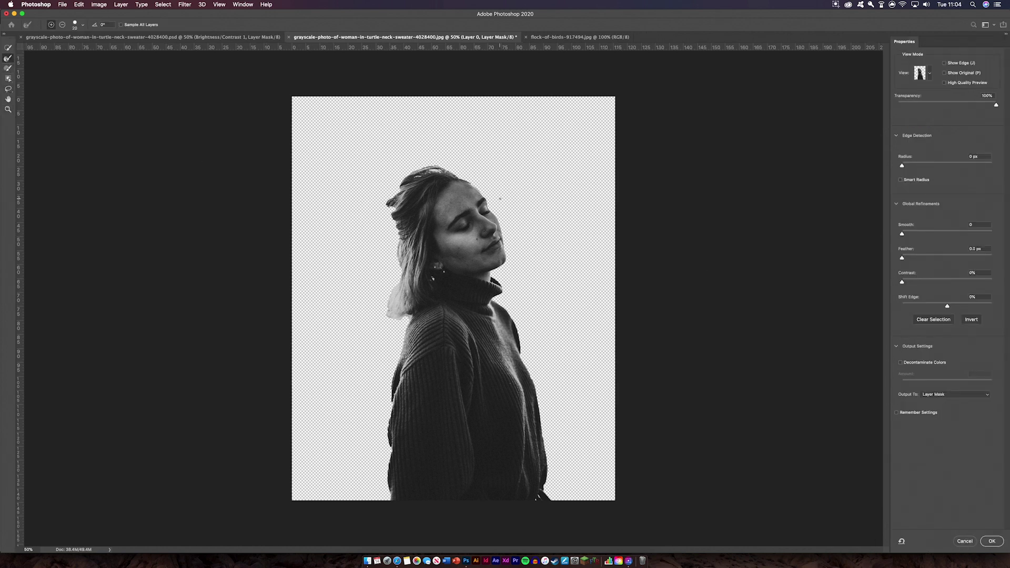
key(super+equal)
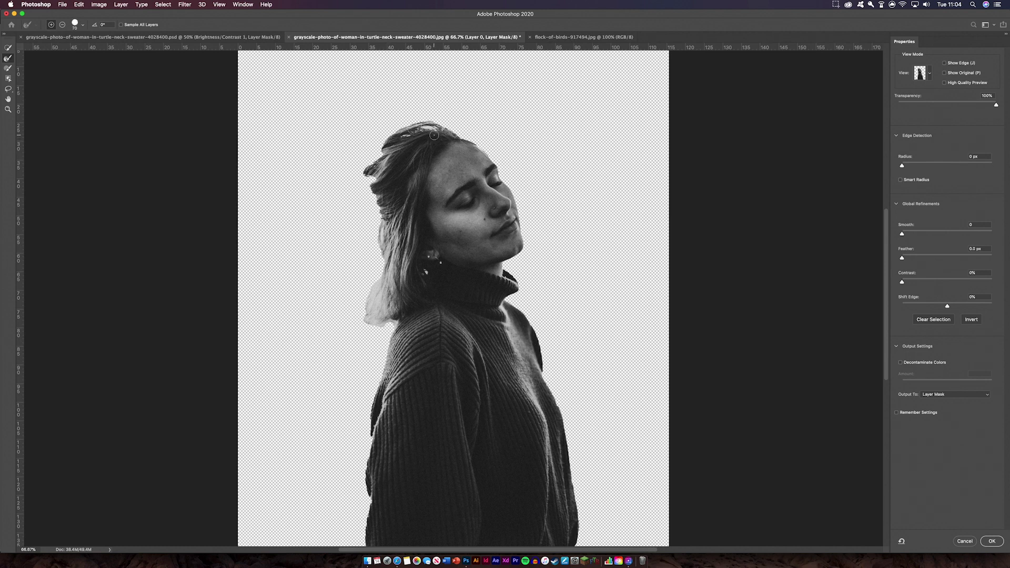
mouse_move(435, 126)
mouse_down()
mouse_move(372, 141)
mouse_move(359, 188)
mouse_move(368, 228)
mouse_move(363, 305)
mouse_move(371, 330)
mouse_move(389, 323)
mouse_move(372, 270)
mouse_move(370, 311)
mouse_move(369, 254)
mouse_move(360, 322)
mouse_move(361, 273)
mouse_move(378, 281)
mouse_move(378, 221)
mouse_move(377, 248)
mouse_move(354, 264)
mouse_up()
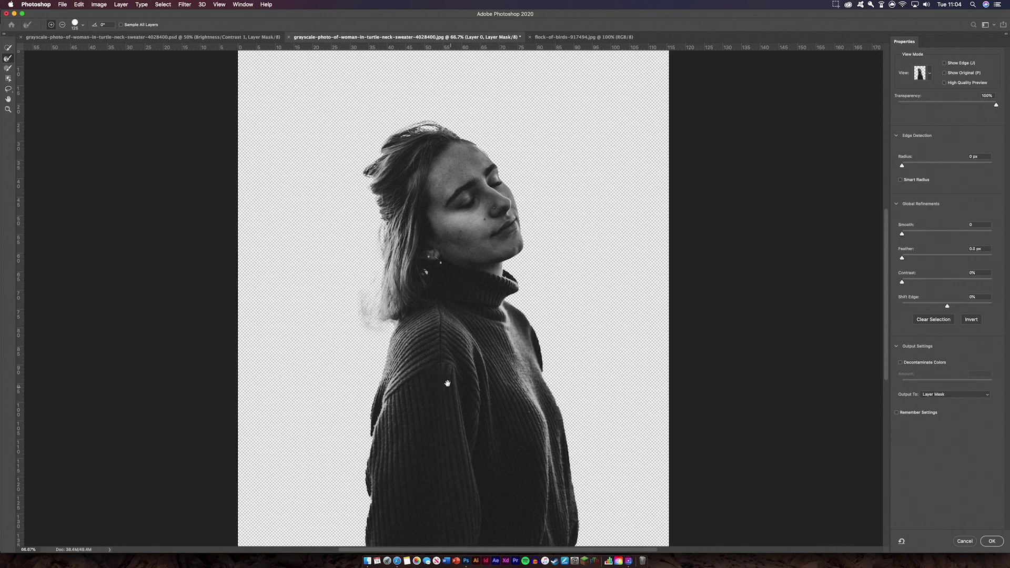
click(7, 48)
drag(361, 299, 363, 338)
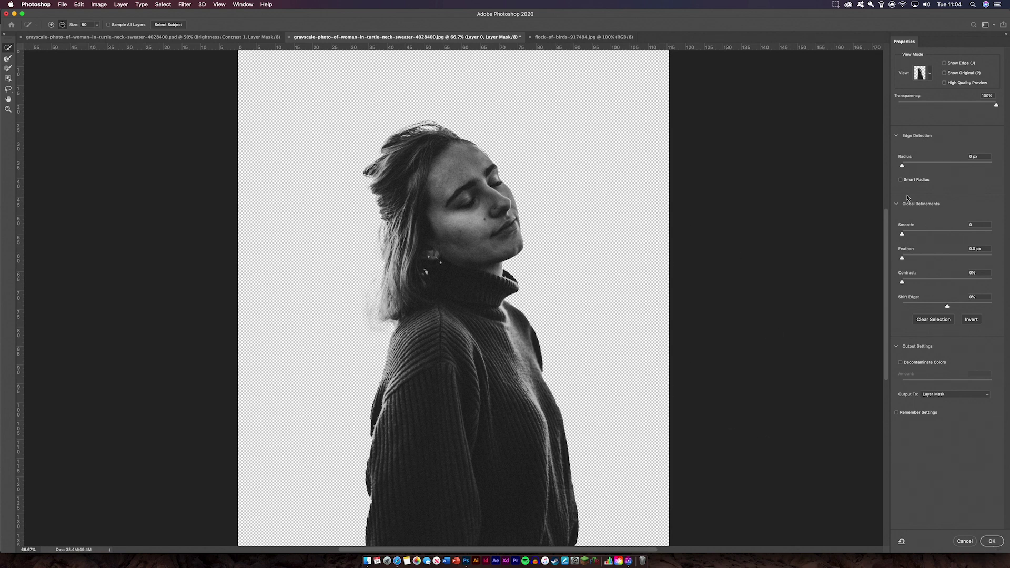
drag(904, 237, 909, 258)
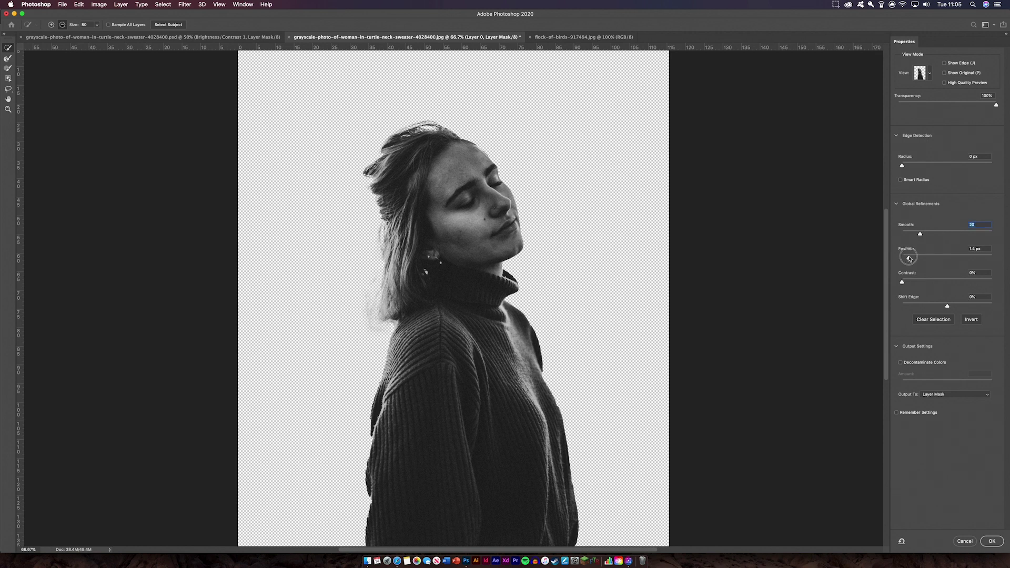
click(992, 542)
key(super+minus)
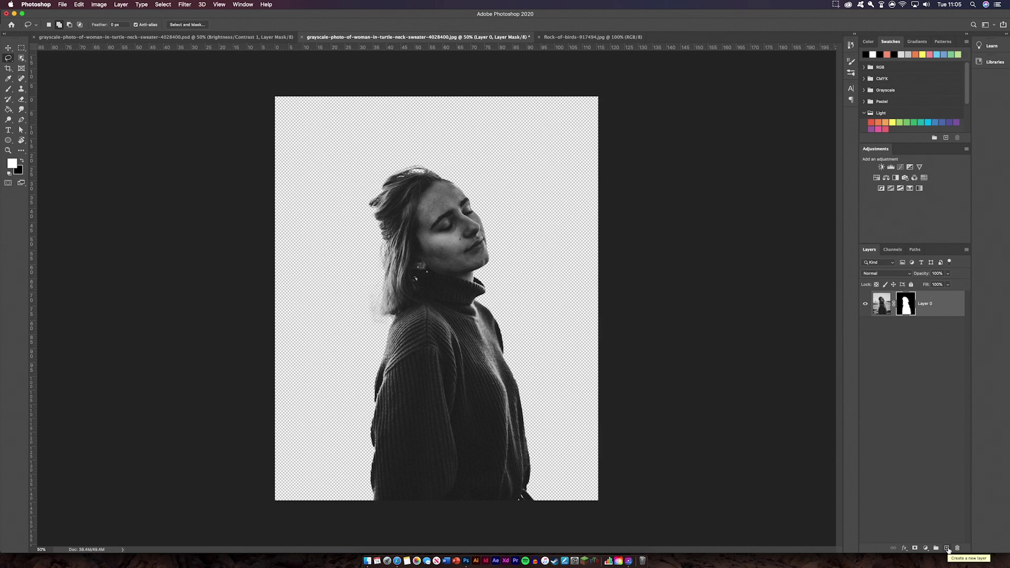
Add a new Layer 1 beneath Layer 0 and fill it with White.
click(947, 548)
drag(939, 320, 931, 356)
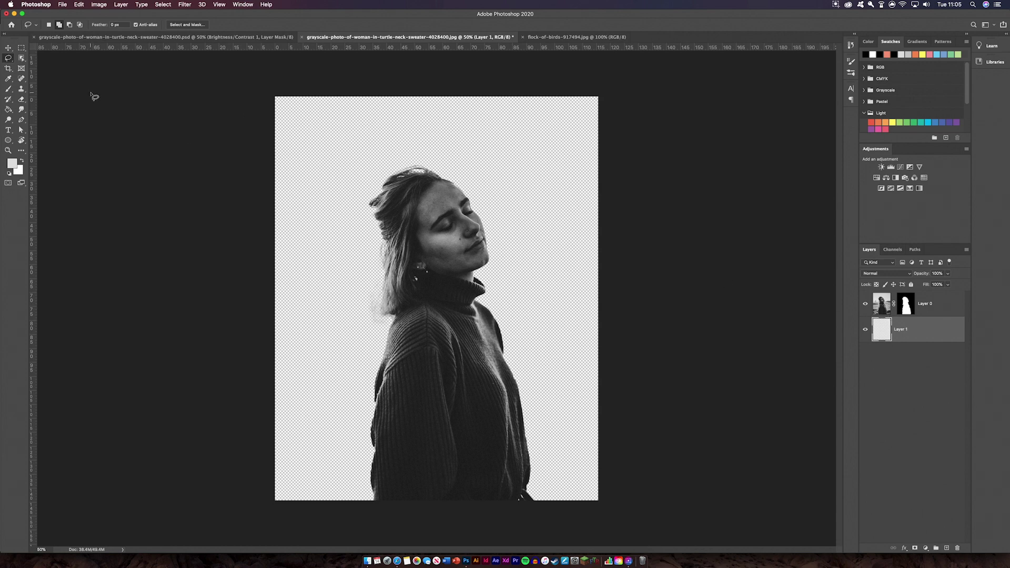
click(84, 4)
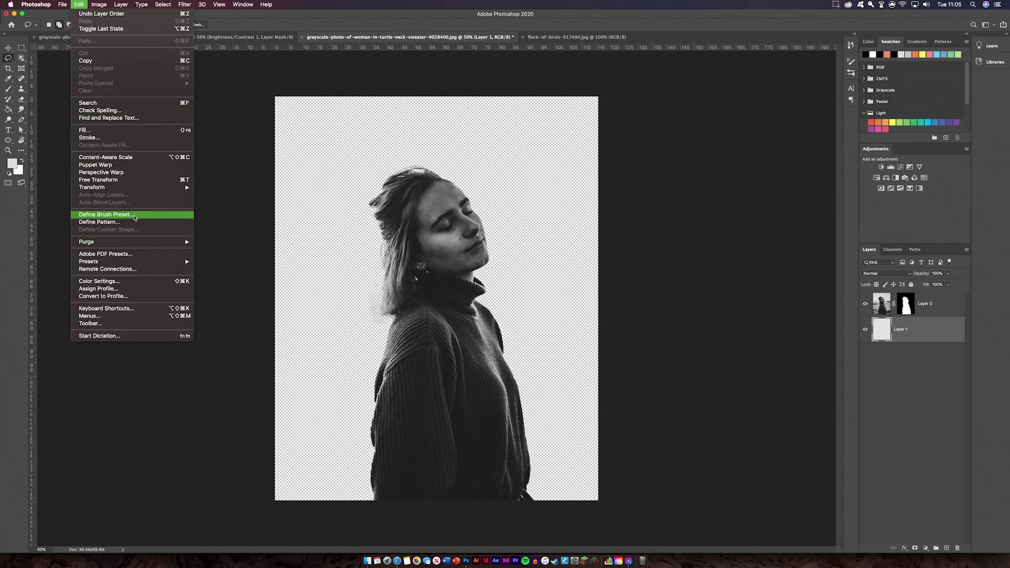
key(shift+F5)
click(670, 248)
click(665, 257)
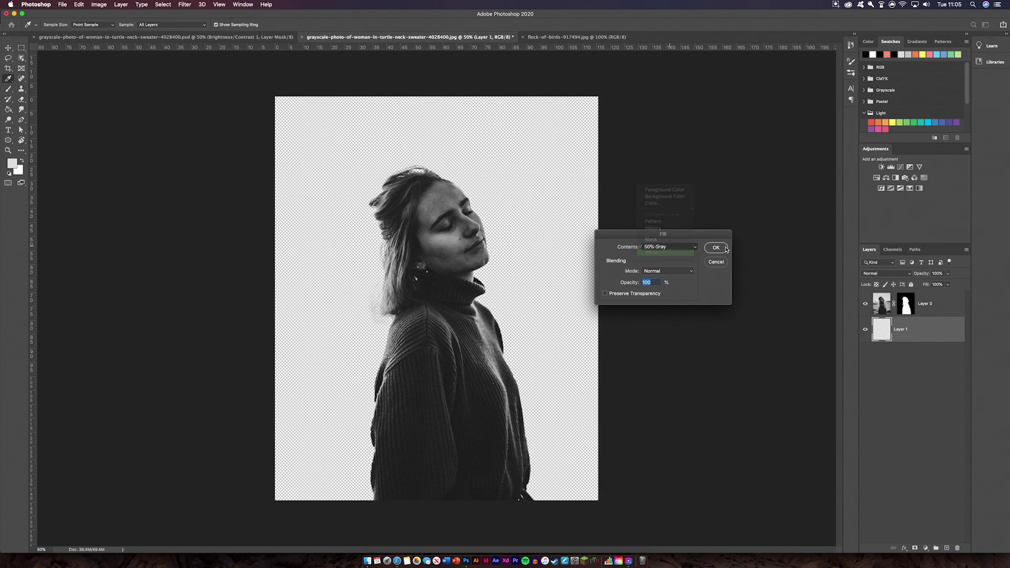
key(Return)
key(l)
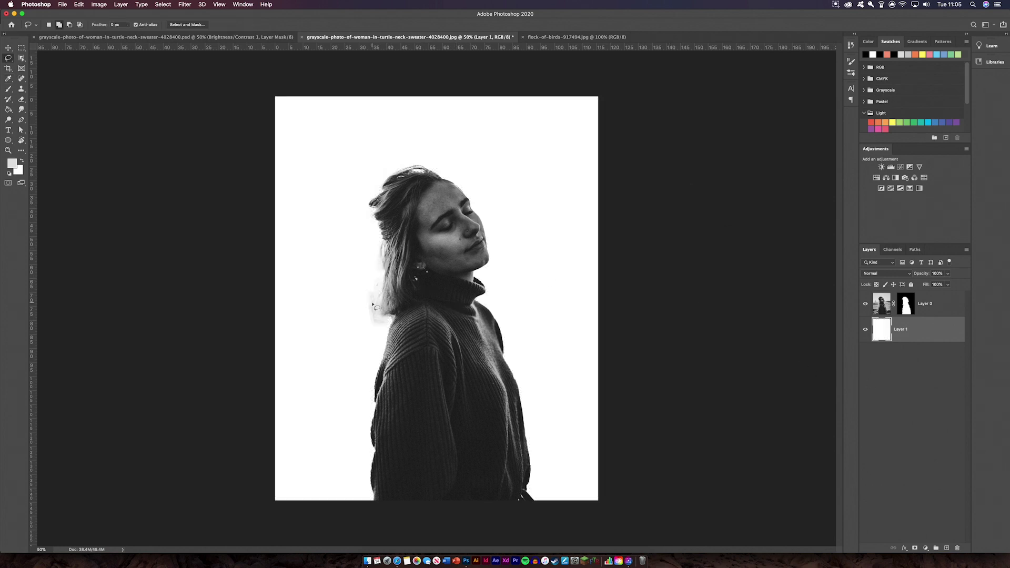
click(8, 47)
click(131, 144)
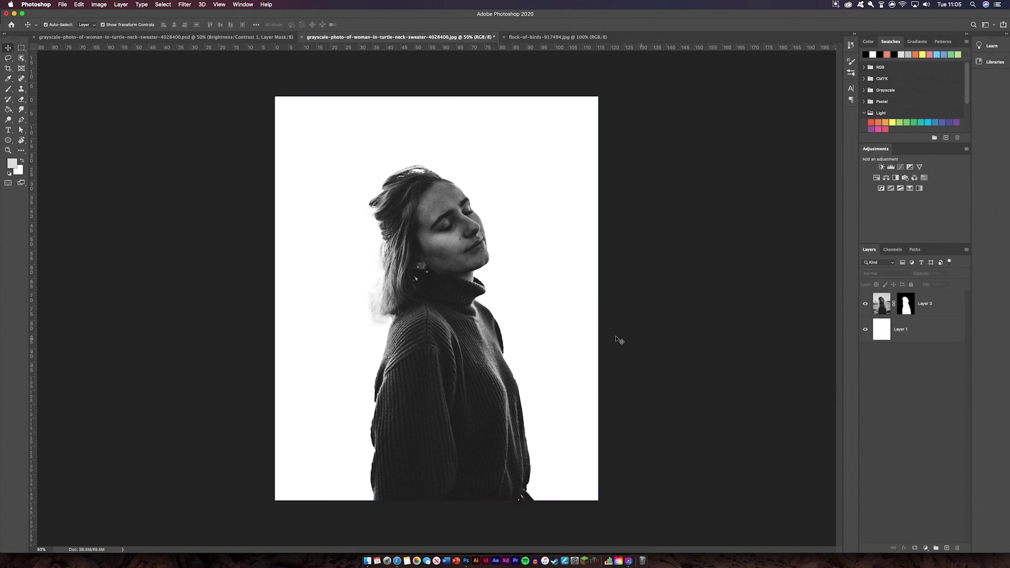
Bring the unlocked birds photo into the portrait, scaled to about 78% and centred.
click(578, 40)
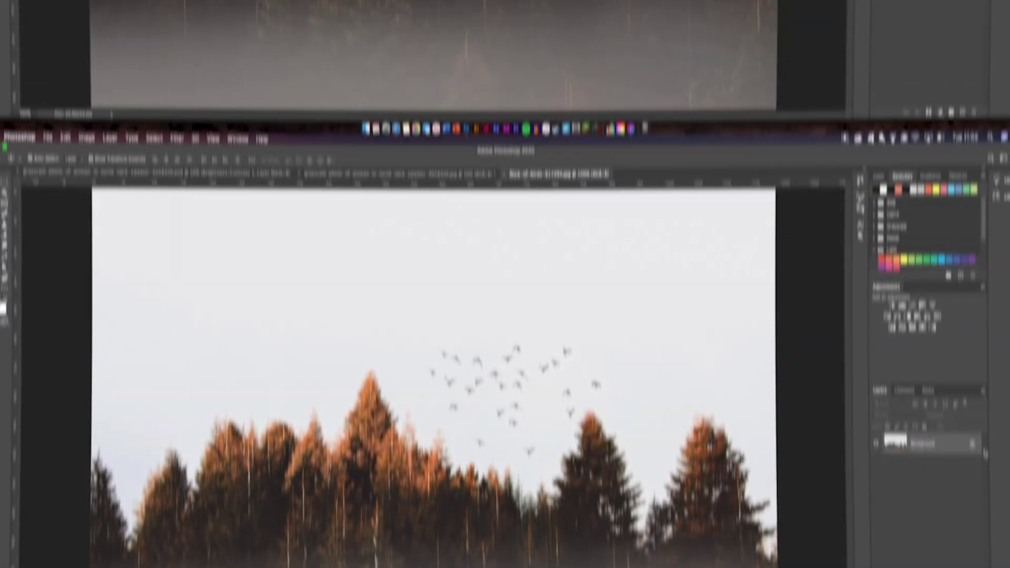
click(959, 304)
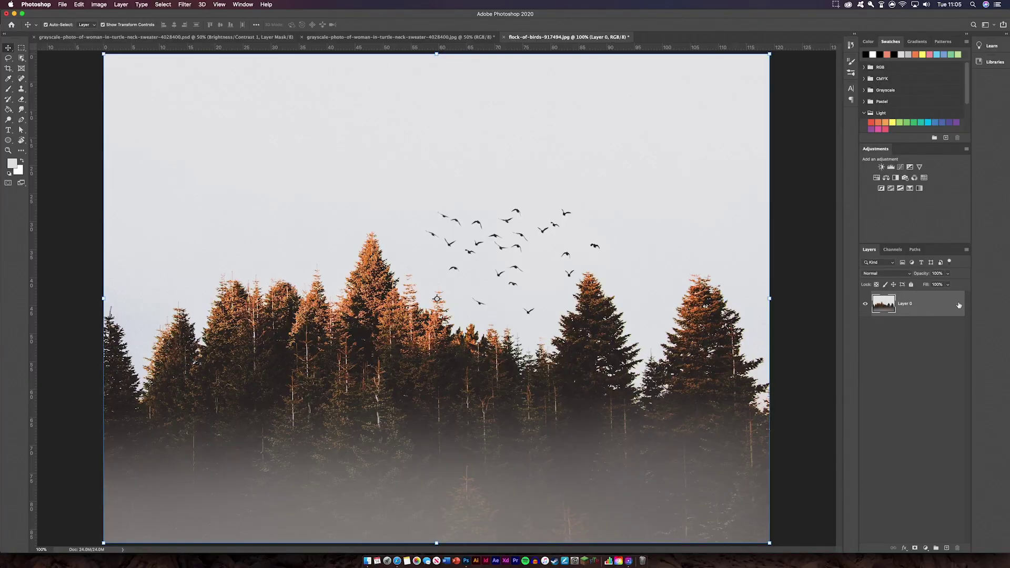
mouse_move(463, 276)
mouse_down()
mouse_move(406, 32)
mouse_move(391, 31)
mouse_move(437, 349)
mouse_move(459, 268)
mouse_up()
drag(603, 223, 533, 216)
drag(435, 263, 472, 250)
key(Return)
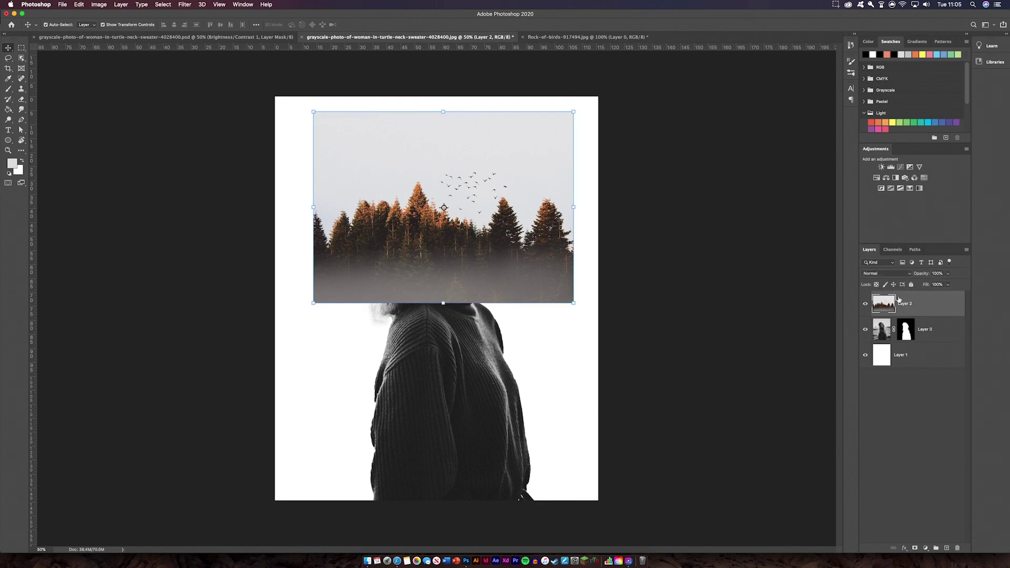
Set the forest layer's blend mode to Screen and reposition it on the canvas.
click(896, 275)
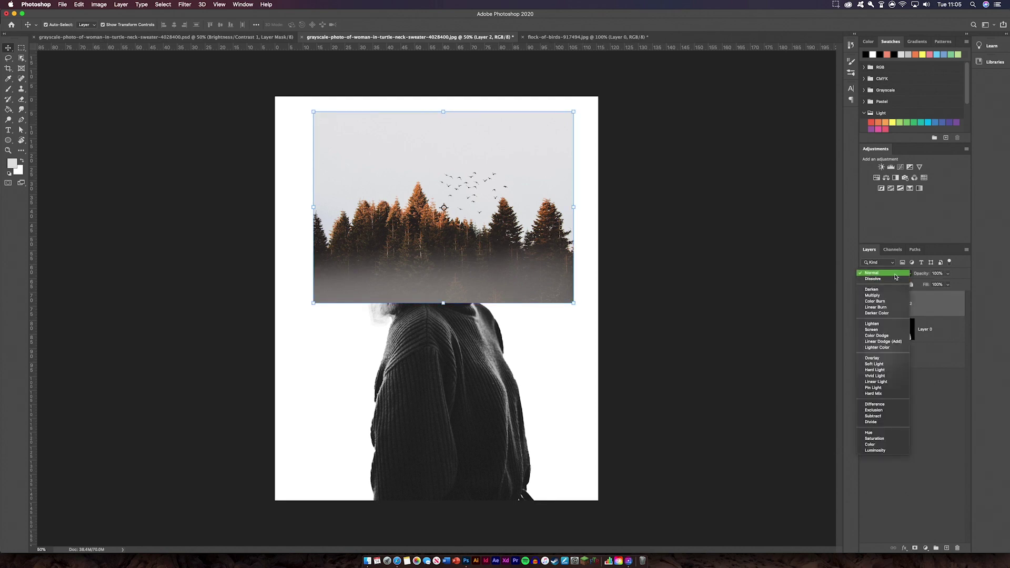
click(883, 331)
drag(460, 266, 441, 279)
Free-transform the forest overlay, shrinking it to about 72% and moving it up over the head.
key(ctrl+t)
drag(560, 121, 541, 91)
drag(566, 123, 558, 129)
drag(550, 315, 457, 277)
drag(424, 240, 456, 214)
drag(310, 125, 309, 125)
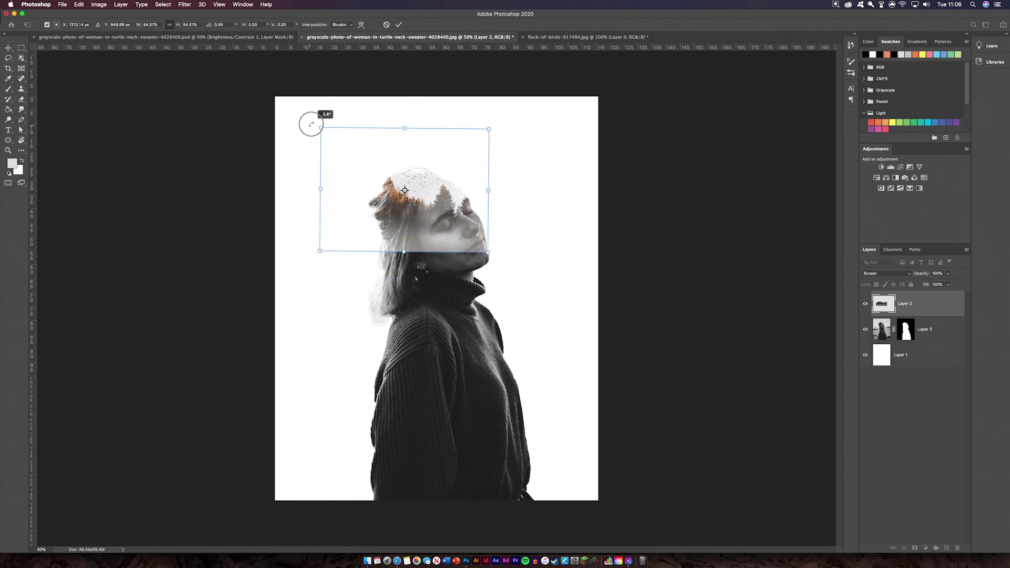
drag(319, 189, 300, 188)
mouse_move(452, 189)
mouse_down()
mouse_move(447, 155)
mouse_move(459, 183)
mouse_up()
Fine-tune the overlay to roughly -9° tilt and about 60% scale, undoing the final resize.
drag(503, 121, 498, 93)
drag(363, 200, 392, 203)
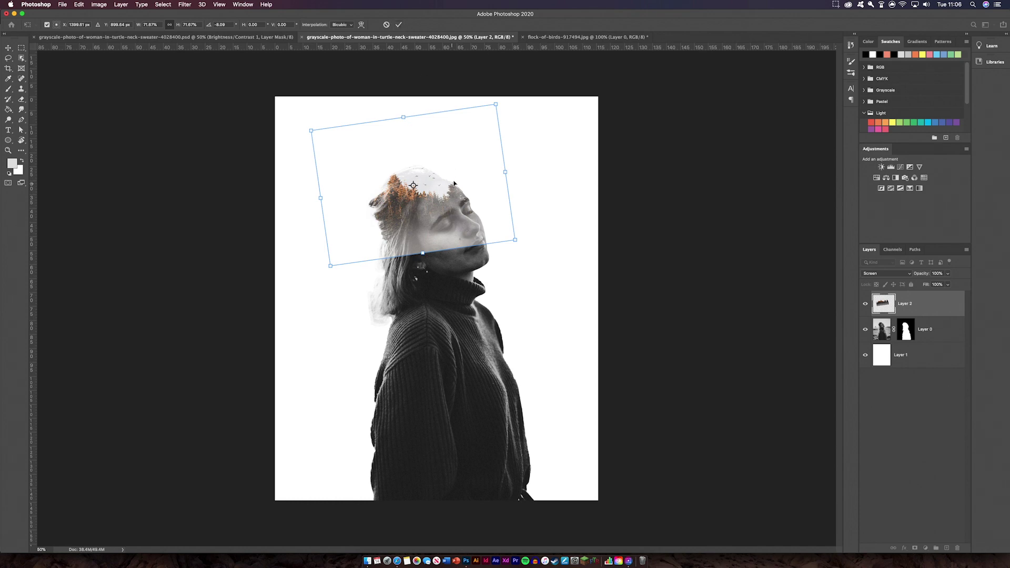
mouse_move(320, 198)
mouse_down()
mouse_move(293, 201)
mouse_move(293, 210)
mouse_move(313, 210)
mouse_up()
drag(399, 115, 396, 142)
drag(451, 232, 463, 225)
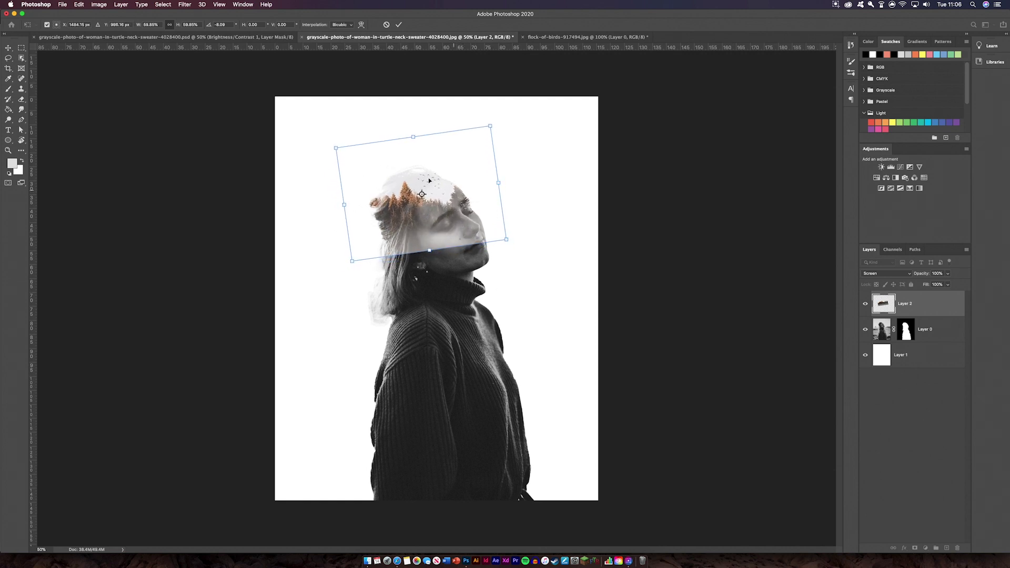
drag(344, 203, 320, 199)
drag(501, 188, 476, 178)
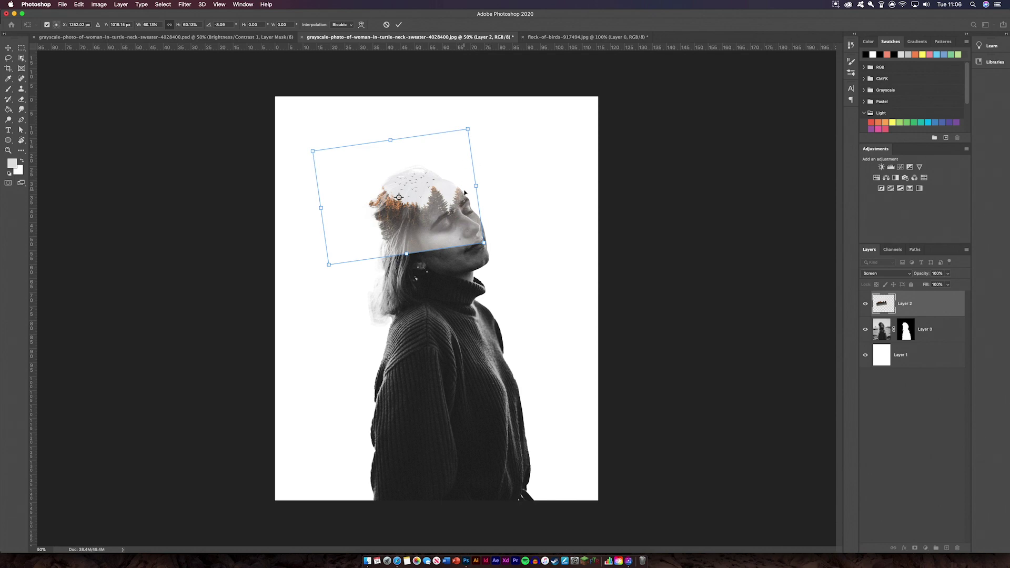
drag(475, 187, 438, 188)
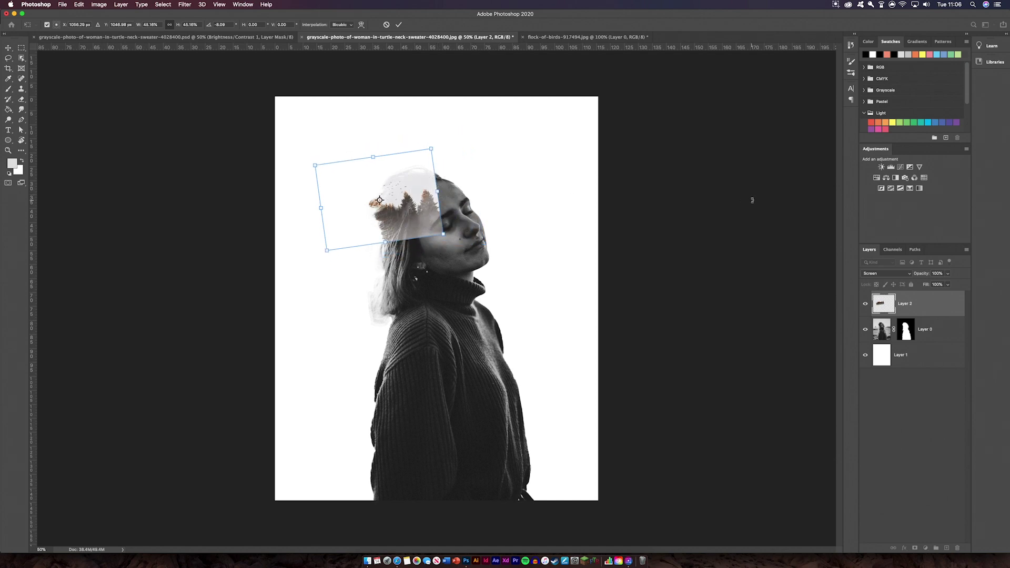
key(super+z)
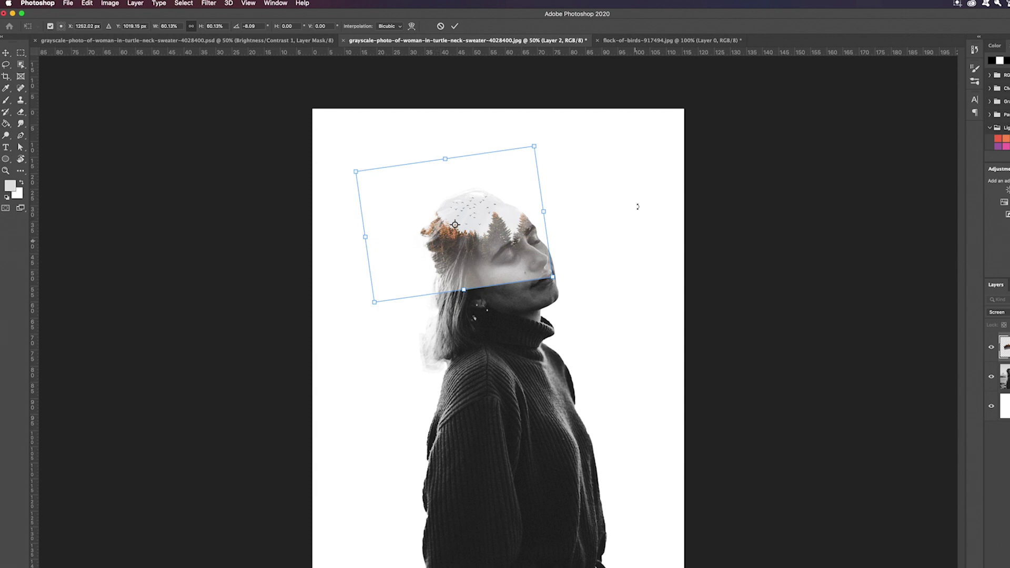
Commit the transform, desaturate the forest layer, and add a white layer mask to it.
click(454, 26)
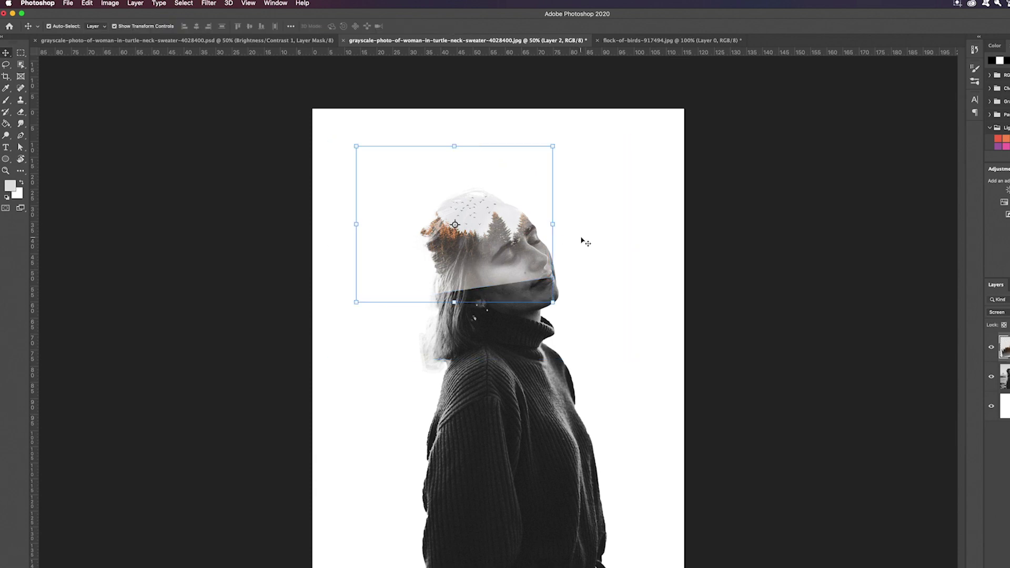
click(111, 3)
mouse_move(139, 34)
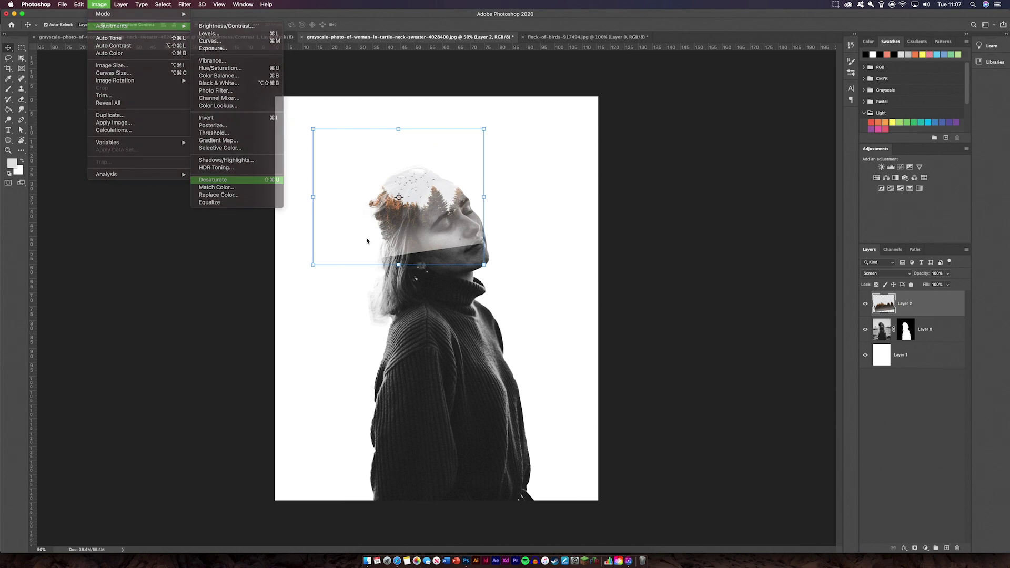
click(251, 204)
click(643, 274)
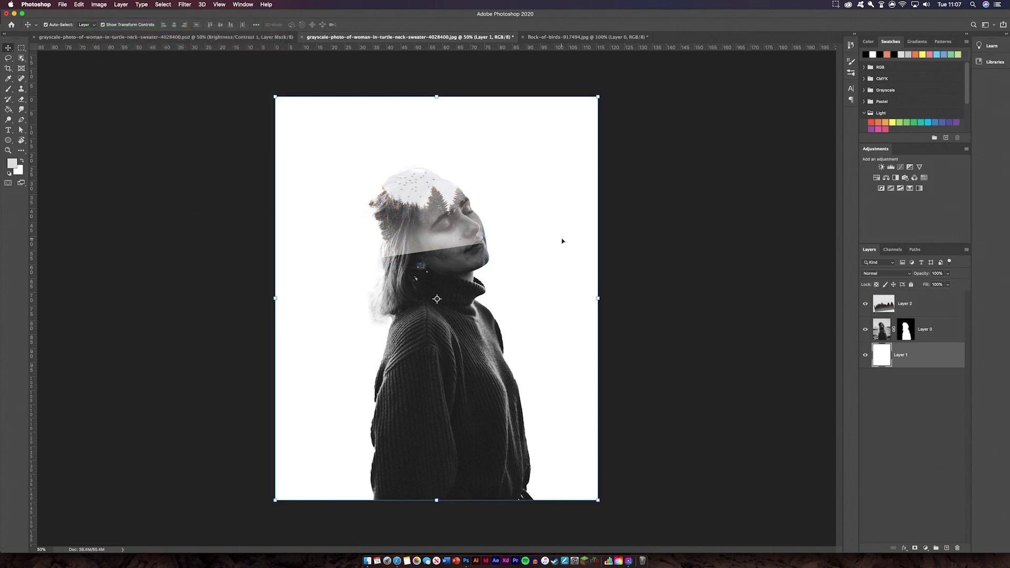
click(427, 213)
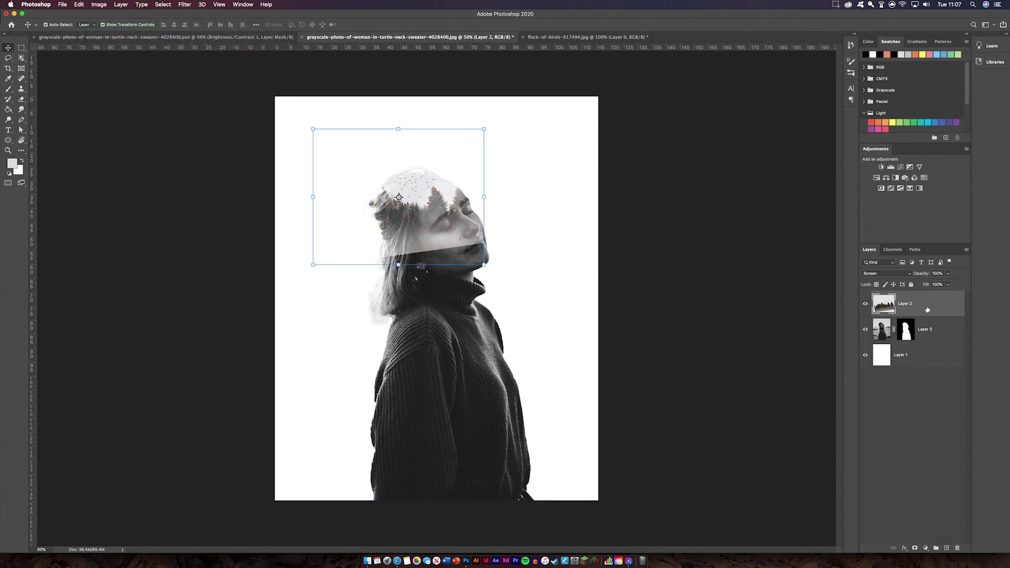
click(915, 548)
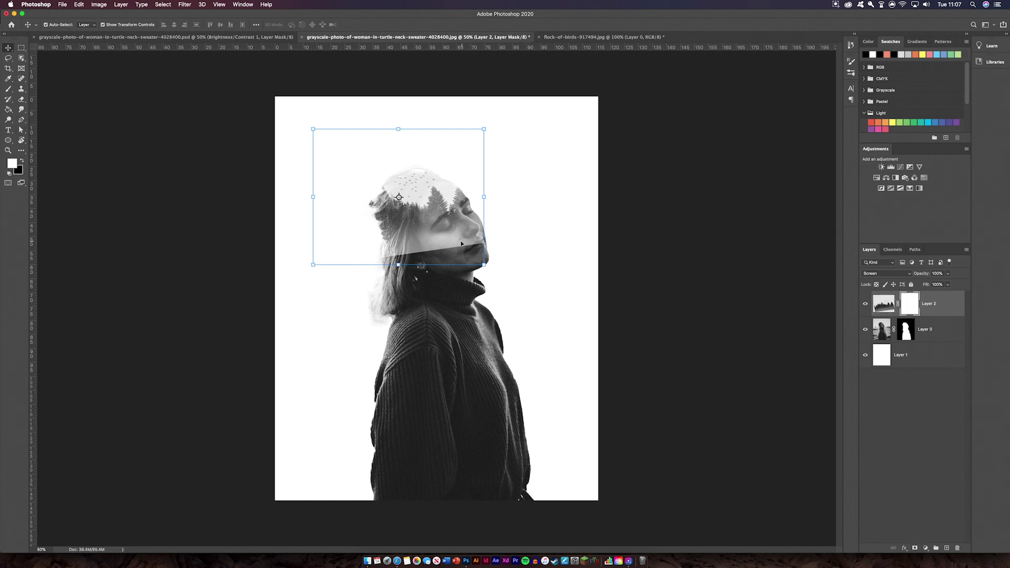
click(9, 111)
Draw a black-to-white gradient on Layer 2's mask, redrawing it into a diagonal fade above the face.
click(43, 108)
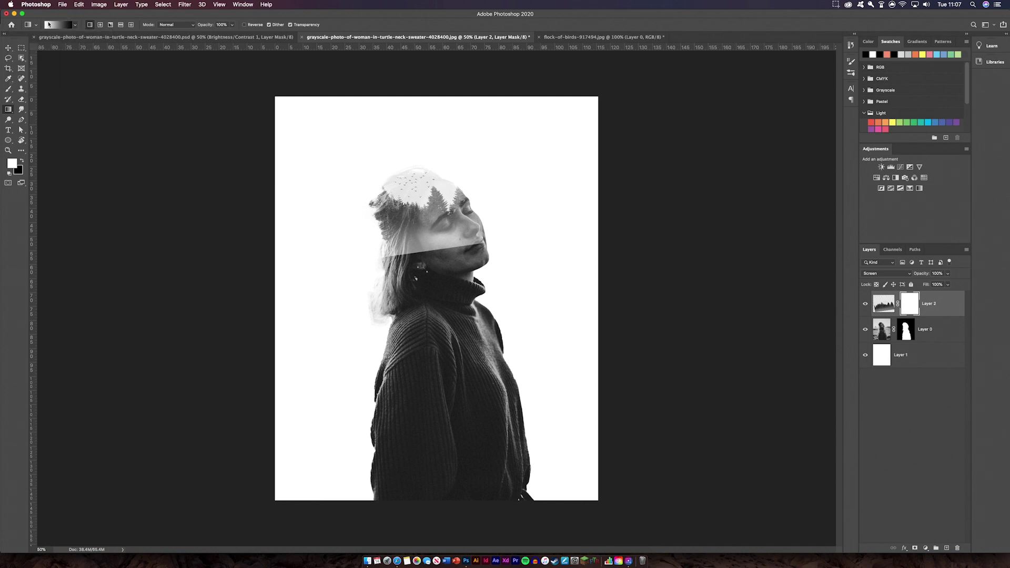
drag(439, 272, 439, 236)
key(super+z)
drag(433, 246, 435, 270)
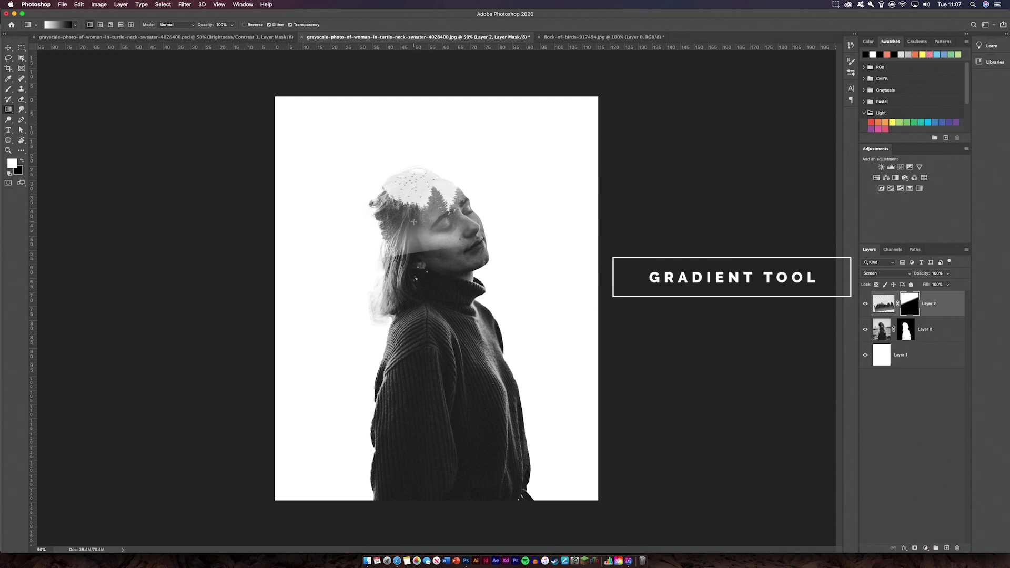
drag(414, 224, 418, 230)
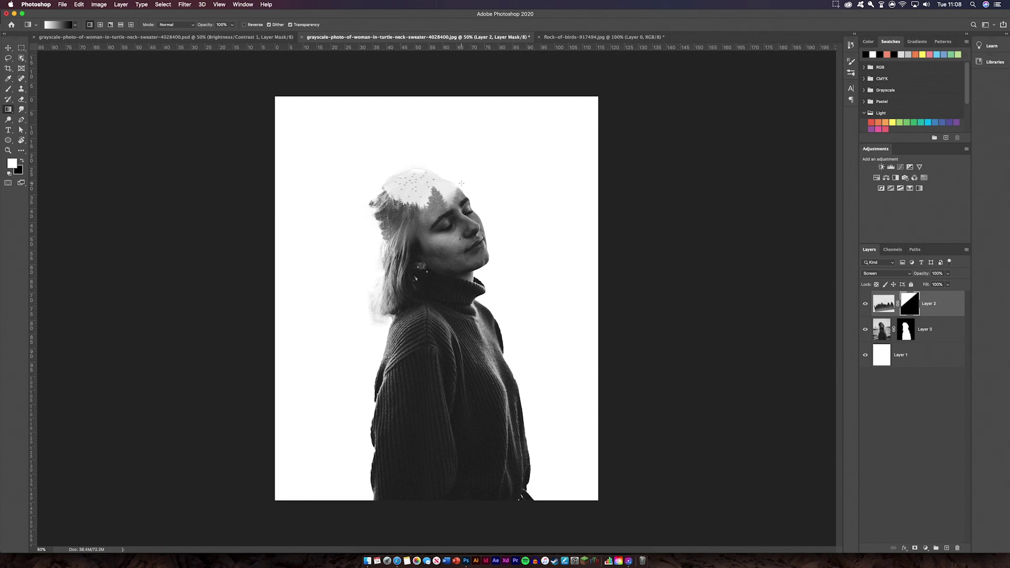
Duplicate the forest layer and move the copy down onto the woman's torso.
key(v)
click(205, 189)
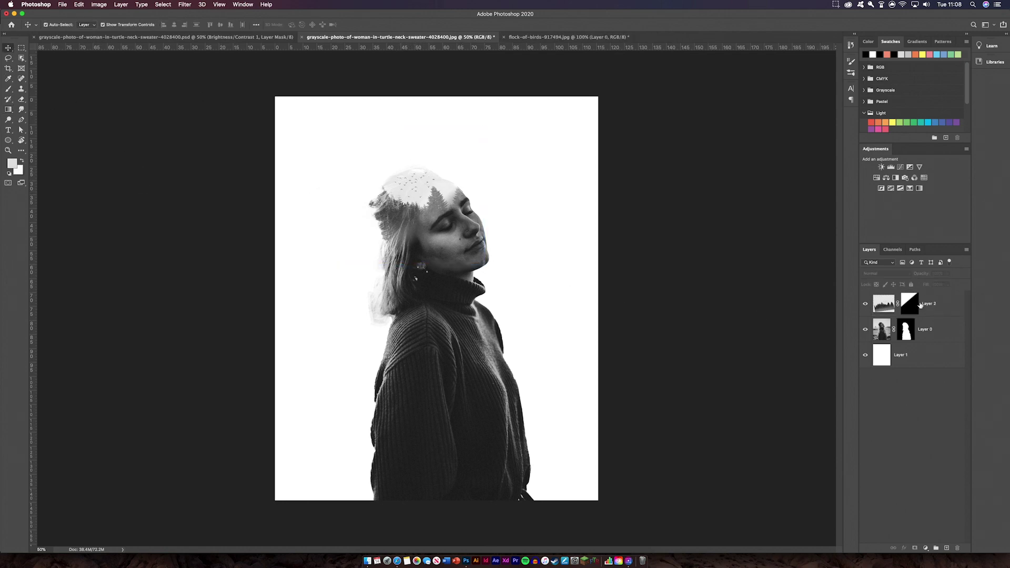
click(928, 309)
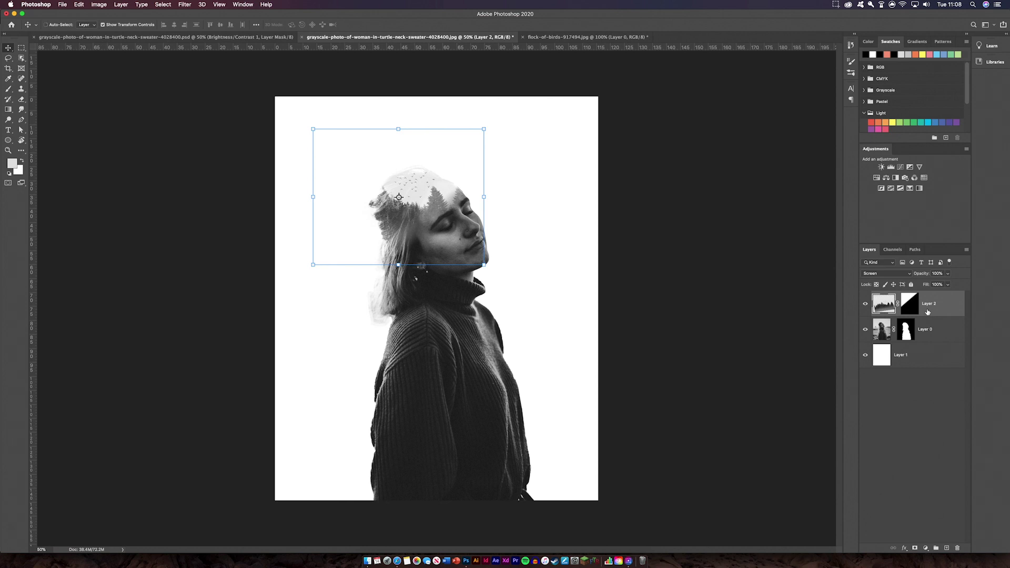
key(super+j)
drag(440, 218, 478, 374)
Rotate the forest copy 180° and enlarge it to about 200% across the sweater.
click(531, 279)
drag(531, 279, 358, 408)
drag(440, 301, 439, 342)
drag(522, 397, 670, 393)
drag(374, 389, 282, 405)
drag(487, 415, 489, 413)
key(Return)
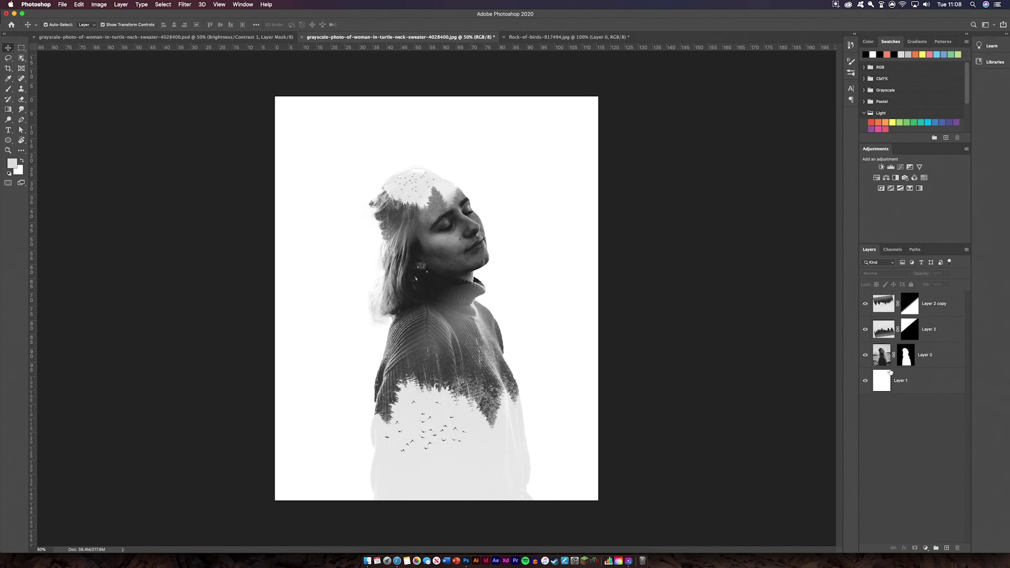
click(913, 381)
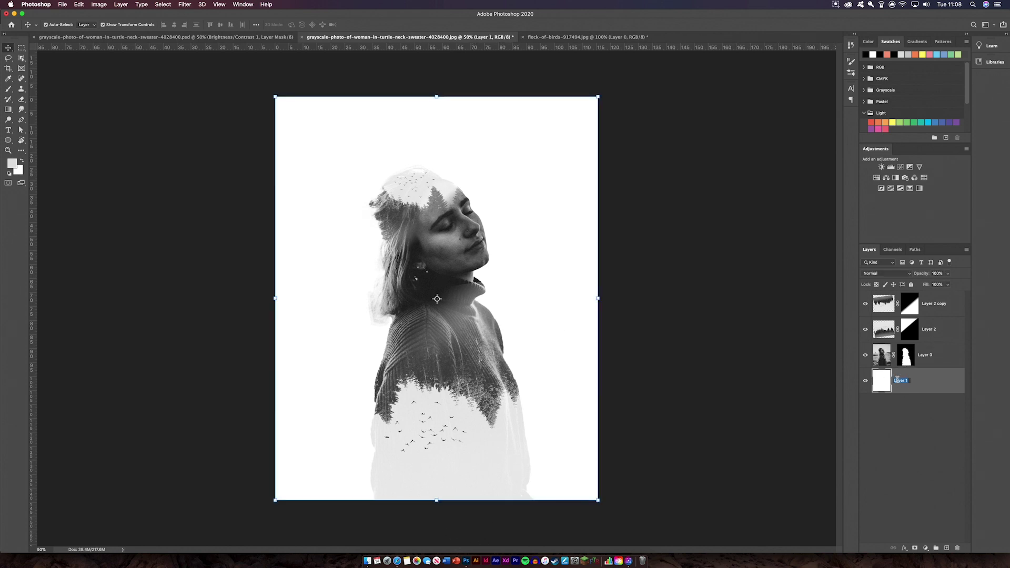
Rename Layer 1 to BG and sample a light colour from the sweater with the Eyedropper.
text(BG)
key(Return)
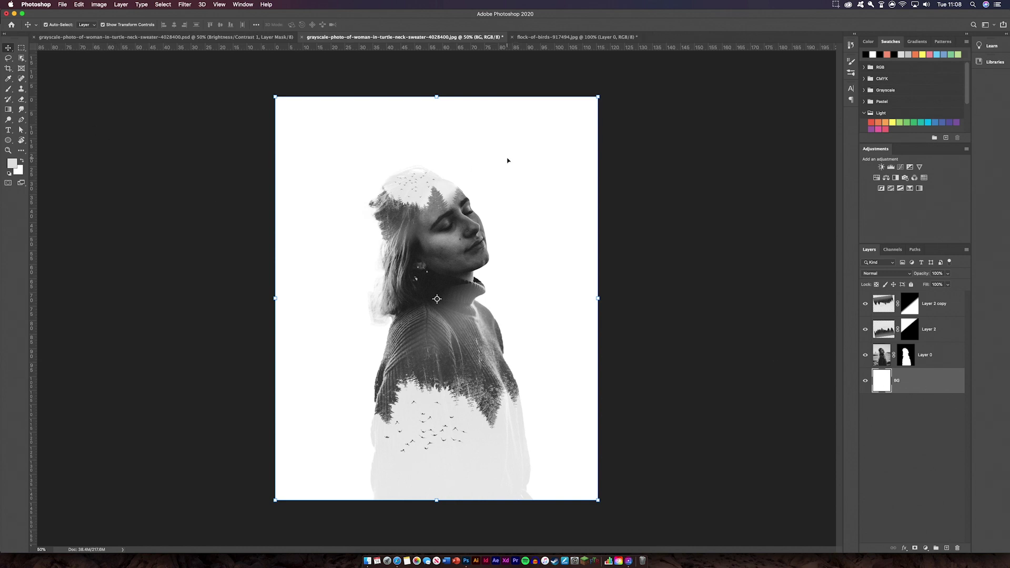
key(i)
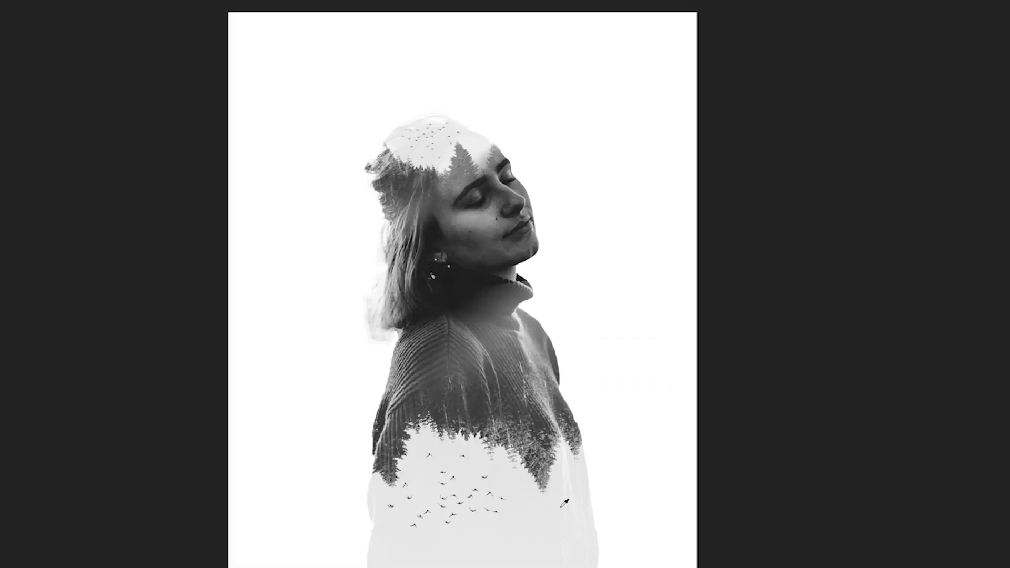
click(499, 440)
drag(556, 509, 533, 508)
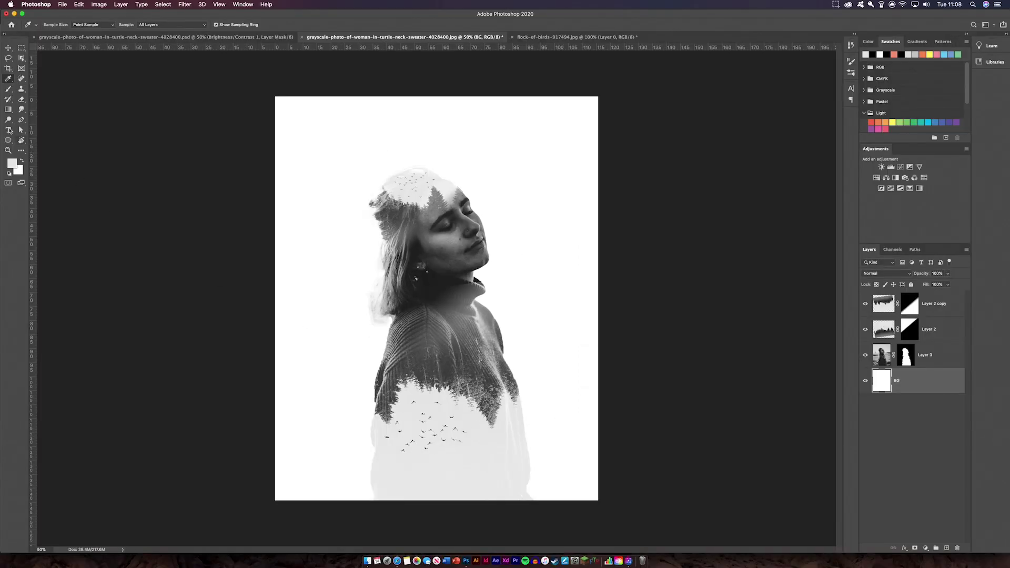
Fill the BG layer light grey with the Paint Bucket, then refill it white.
click(9, 110)
click(43, 117)
click(399, 148)
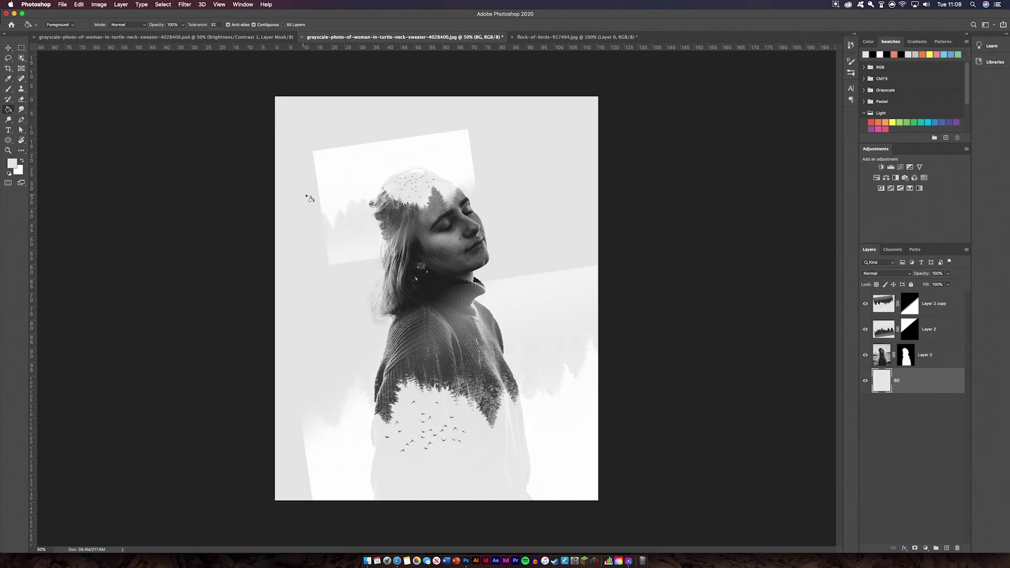
click(445, 153)
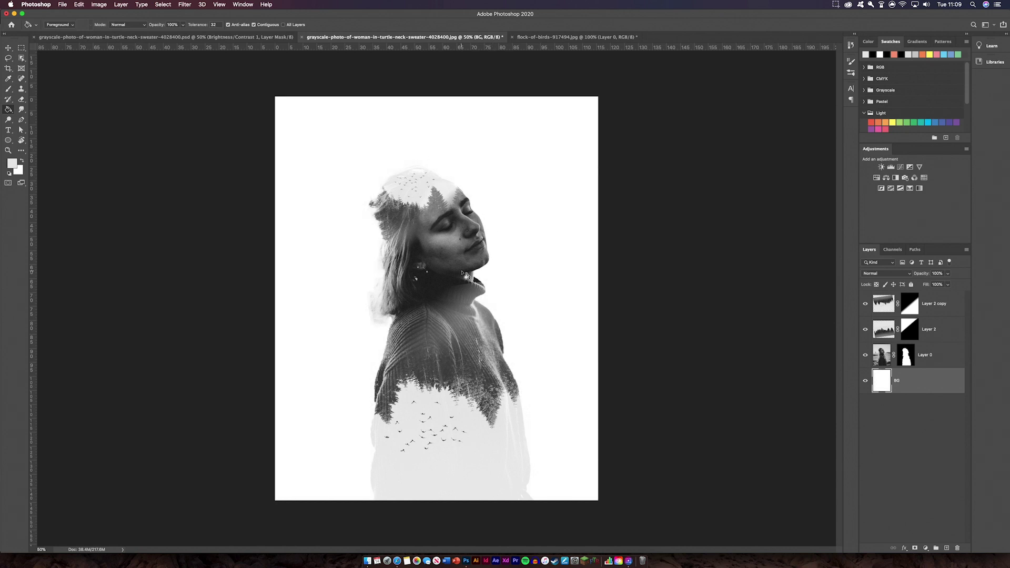
click(6, 110)
click(44, 108)
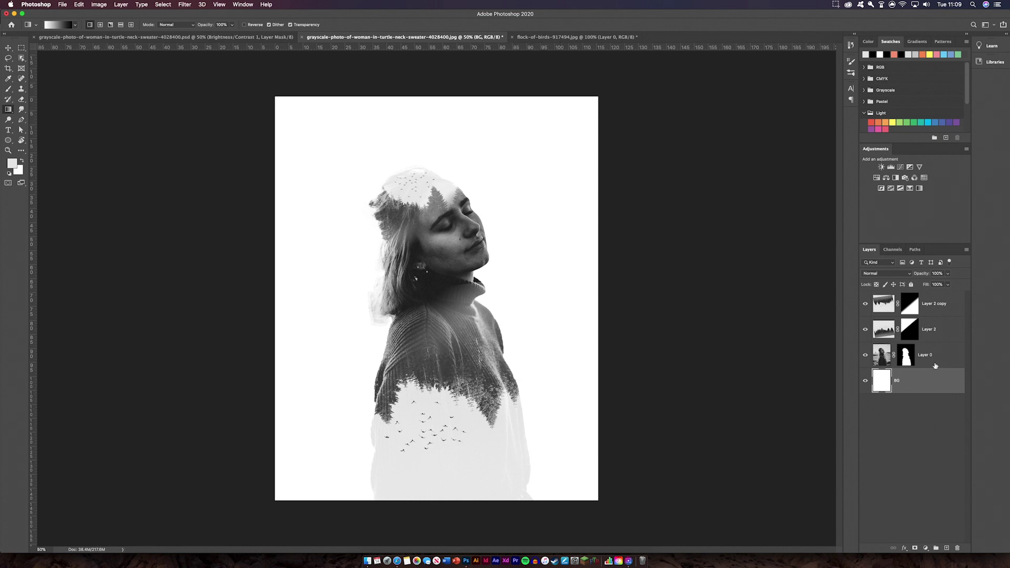
Draw a diagonal gradient on Layer 2 copy's mask across the neck and shoulder.
click(951, 361)
click(948, 327)
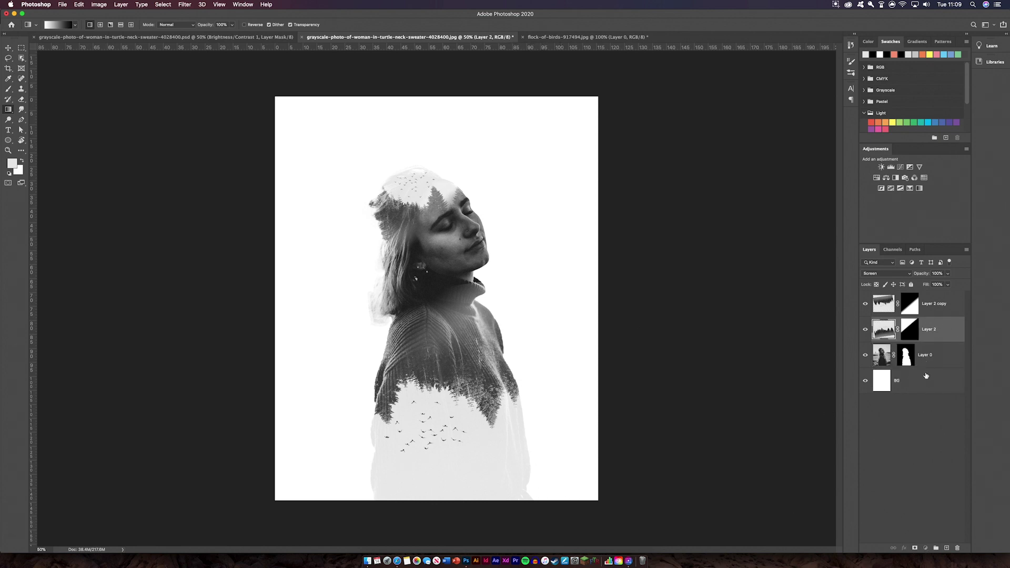
click(925, 374)
click(959, 366)
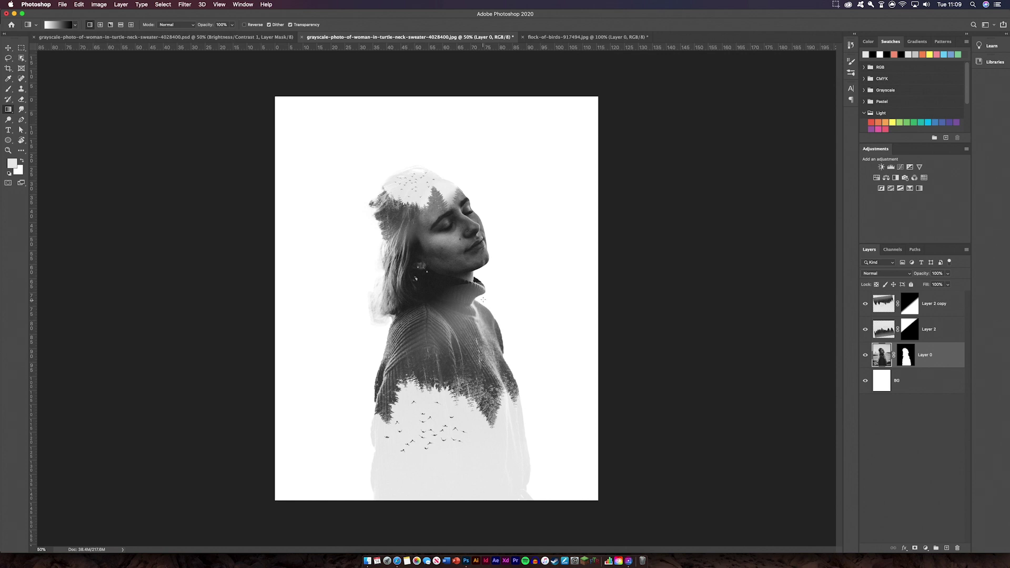
click(916, 316)
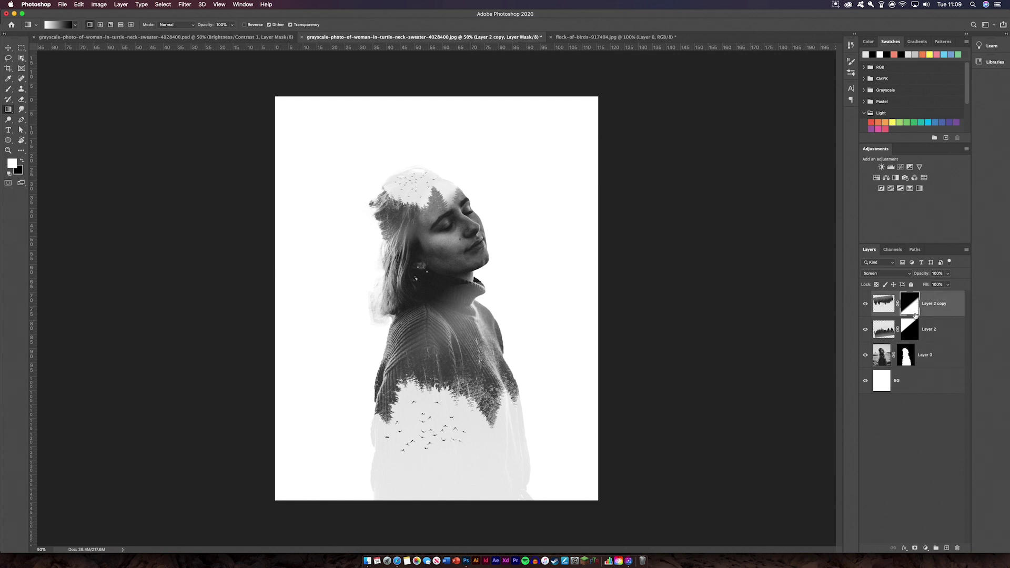
drag(449, 320, 505, 353)
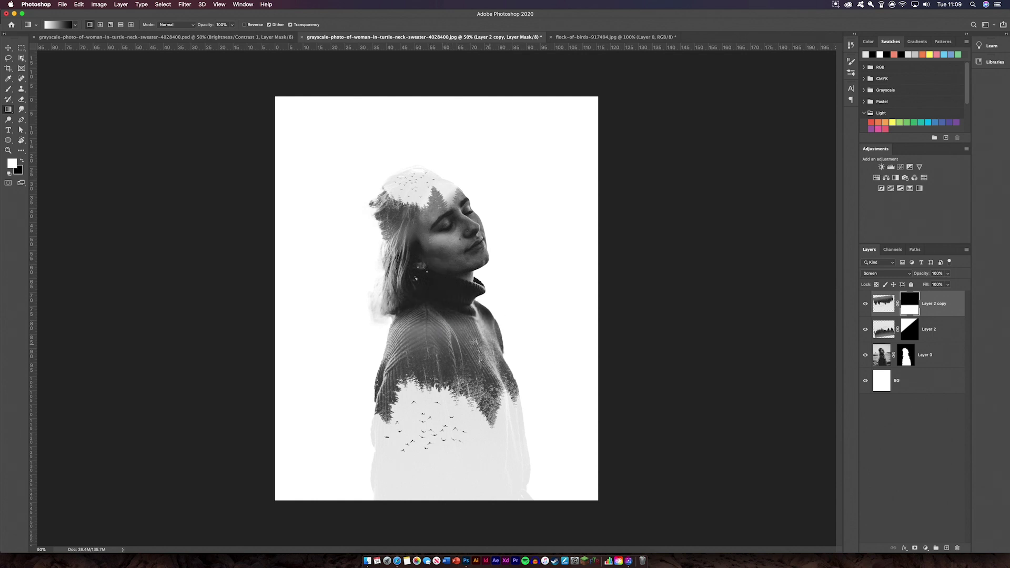
drag(408, 302, 457, 337)
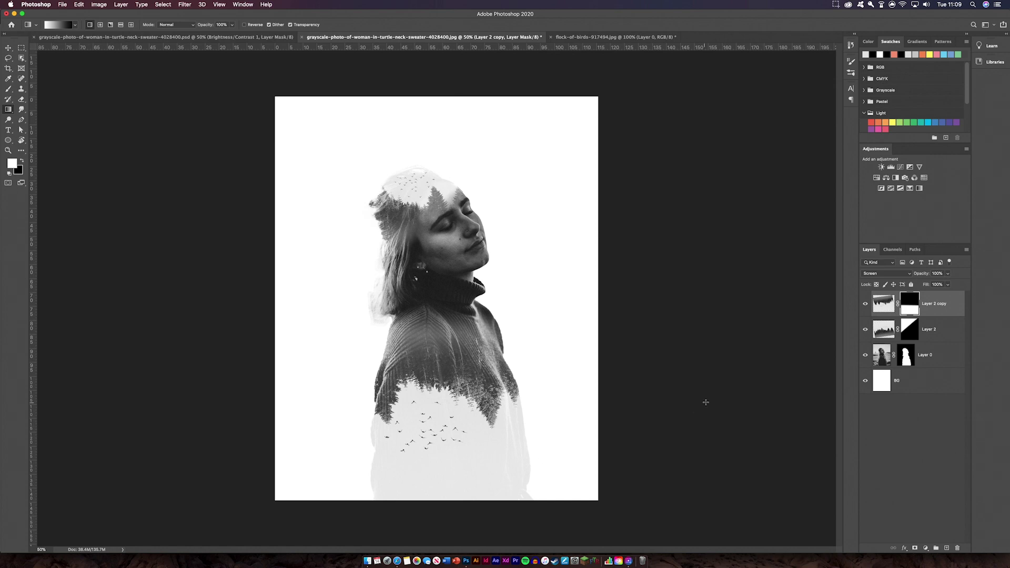
click(910, 359)
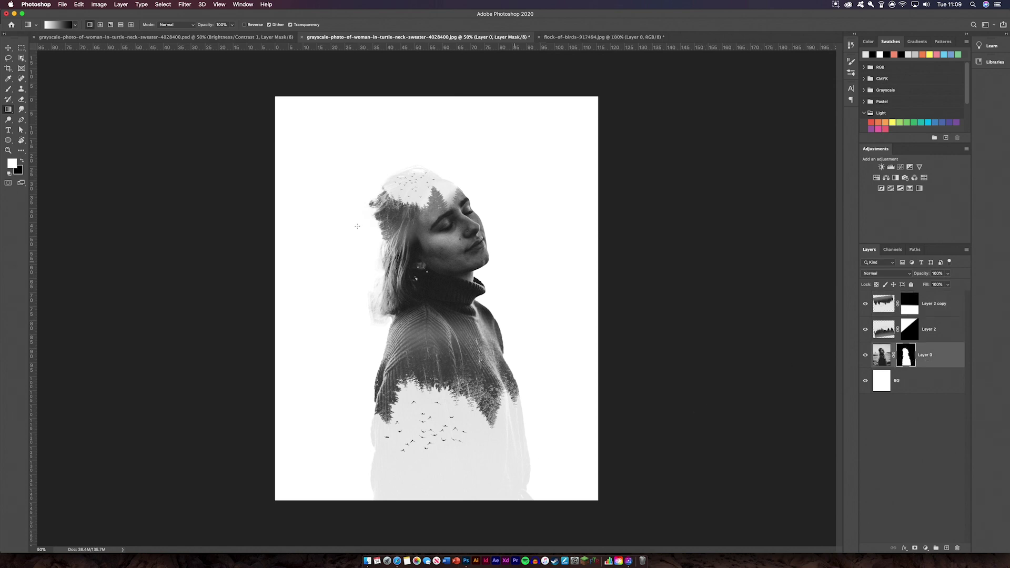
Set up a black Soft Round brush for painting on Layer 0's mask.
click(8, 90)
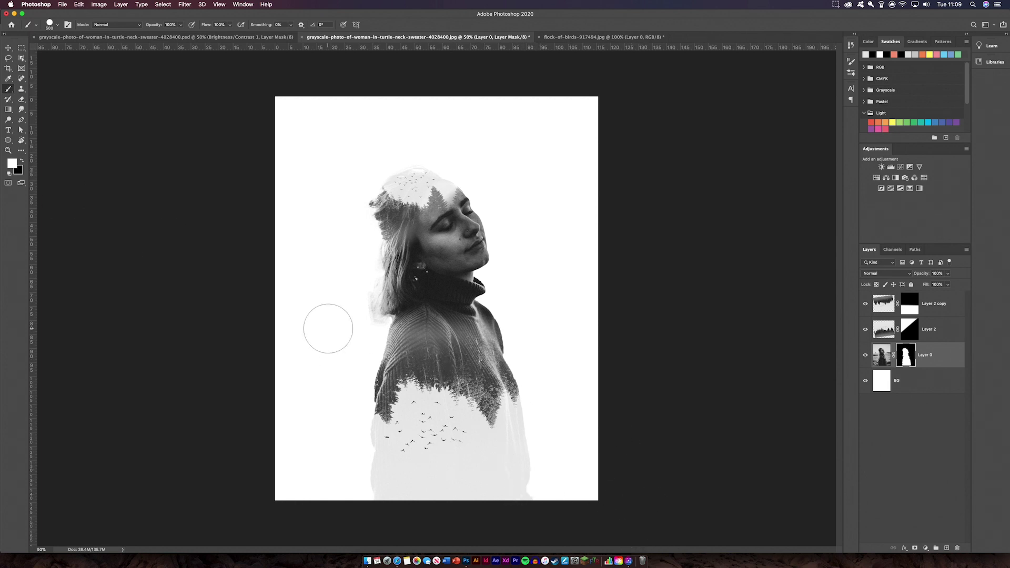
click(22, 161)
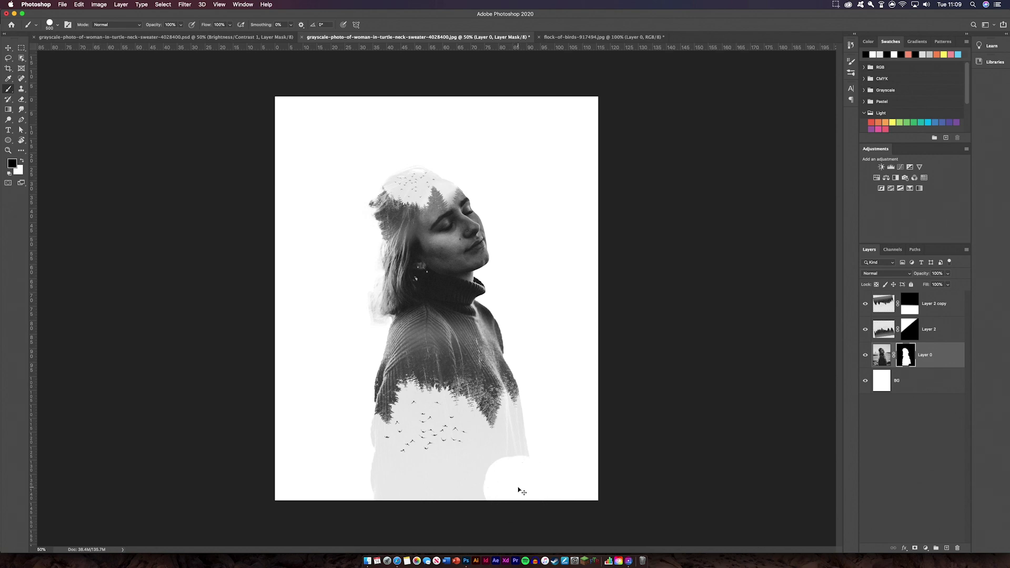
key(super+z)
click(58, 26)
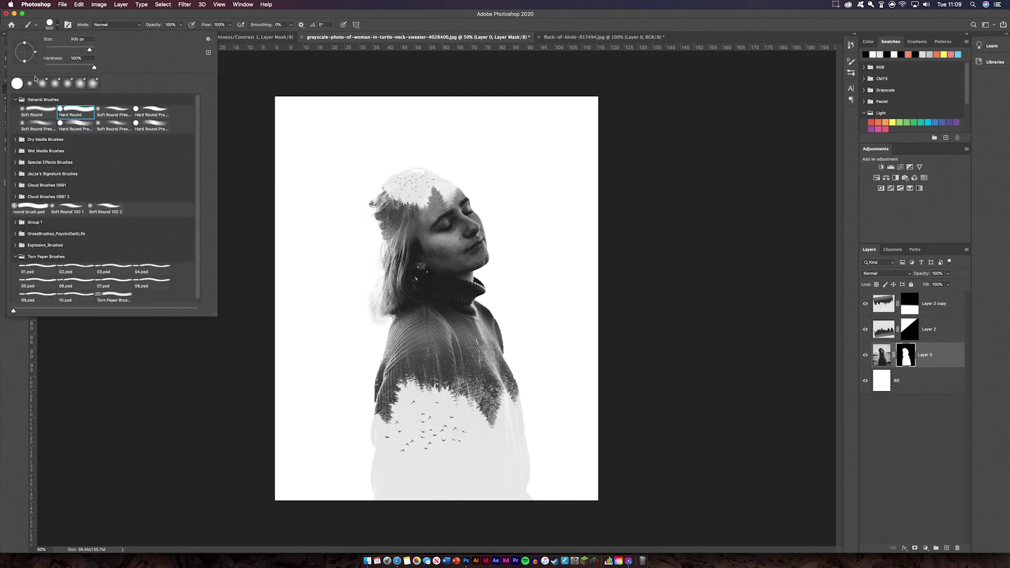
click(37, 111)
click(57, 25)
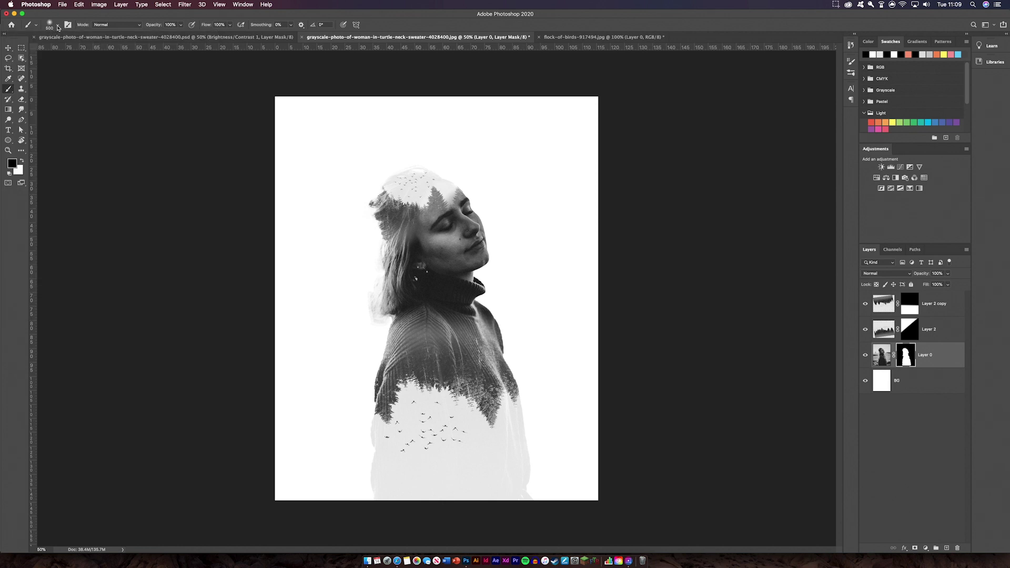
Brush over the sweater's lower right and lower left edges to fade them into white.
mouse_move(502, 480)
mouse_down()
mouse_move(532, 496)
mouse_move(531, 427)
mouse_move(524, 496)
mouse_move(490, 503)
mouse_move(484, 479)
mouse_move(368, 483)
mouse_move(357, 460)
mouse_move(368, 436)
mouse_move(373, 443)
mouse_move(351, 432)
mouse_move(532, 408)
mouse_up()
key(super+z)
mouse_move(531, 484)
mouse_down()
mouse_move(528, 423)
mouse_move(534, 443)
mouse_move(528, 419)
mouse_move(537, 419)
mouse_move(538, 489)
mouse_move(493, 491)
mouse_up()
drag(485, 489, 367, 476)
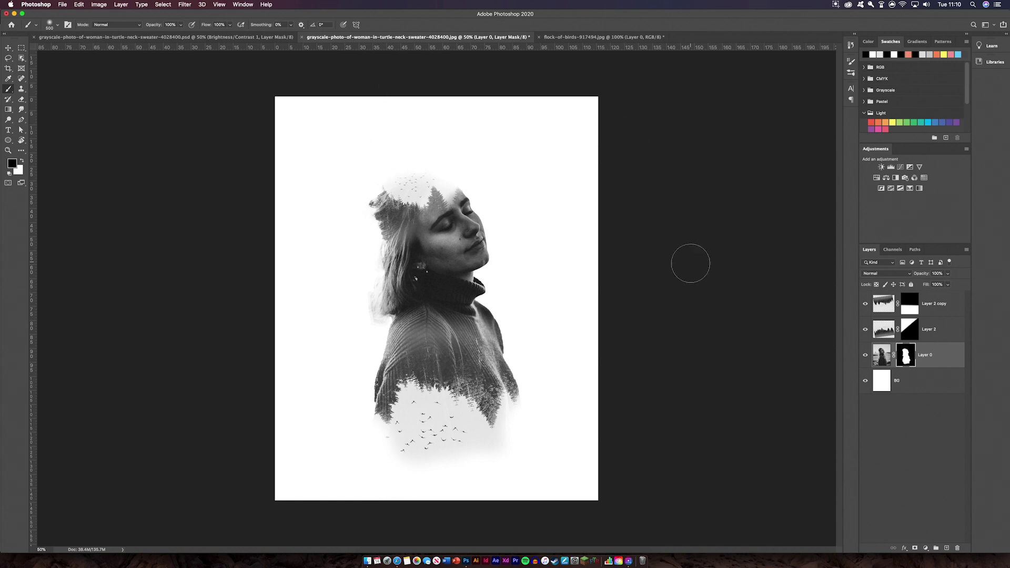
key(super+z)
key(super+z)
key(super+z)
key(super+z)
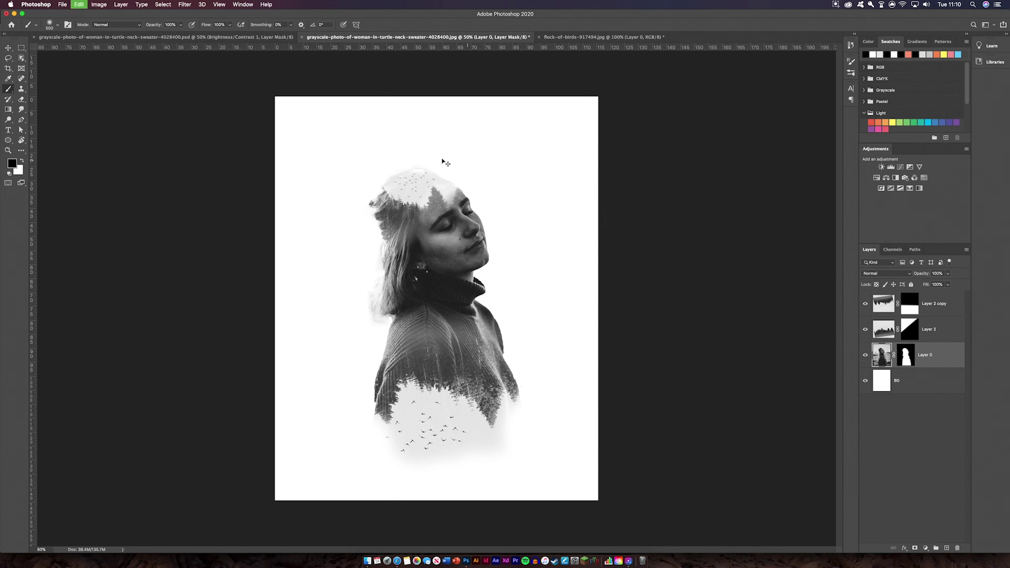
Switch to white, undo back to the faded lower body, set brush to 125 px, zoom to 200%.
key(x)
click(79, 4)
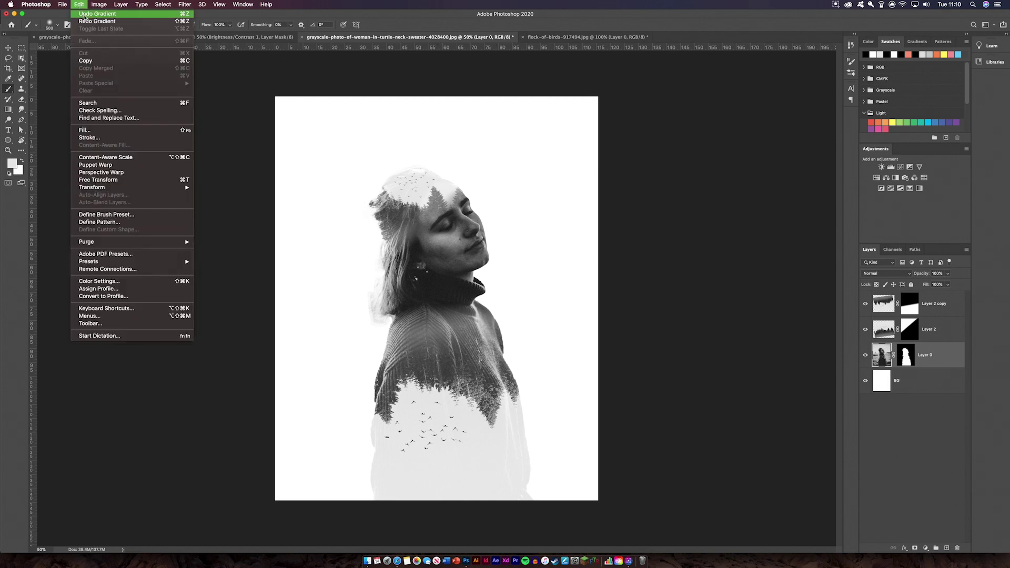
click(95, 14)
key(bracketleft)
key(bracketleft)
key(bracketleft)
key(bracketleft)
key(bracketleft)
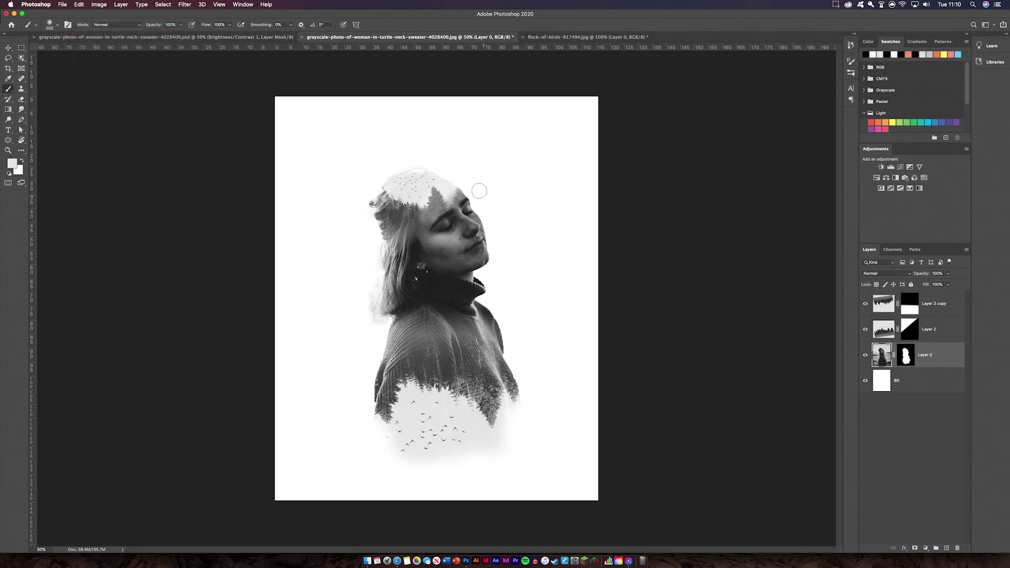
key(super+equal)
key(super+equal)
key(super+equal)
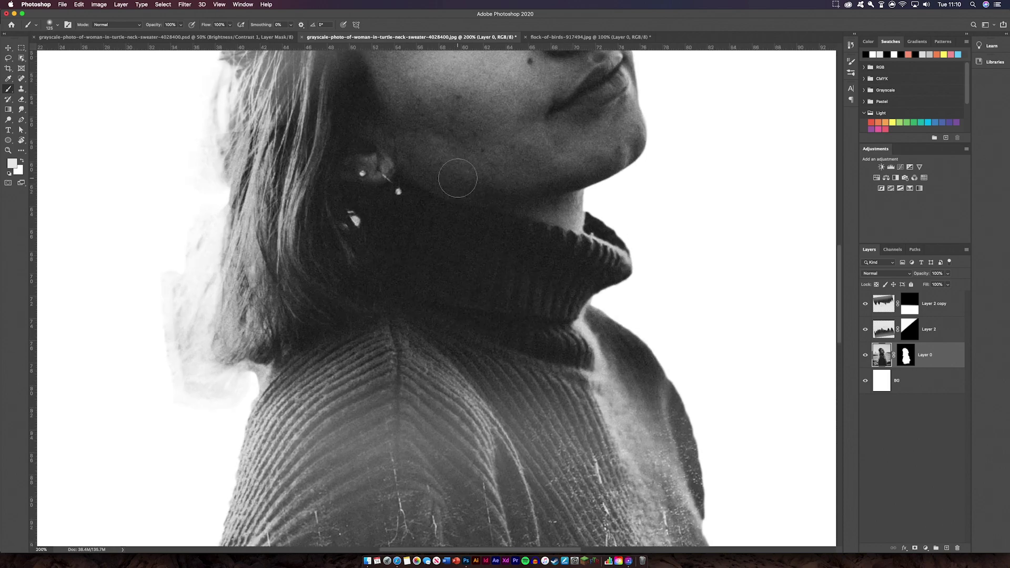
Paint out the wispy grey texture atop the head, then return to the full view.
mouse_move(459, 176)
mouse_down()
mouse_move(451, 350)
mouse_move(491, 566)
mouse_up()
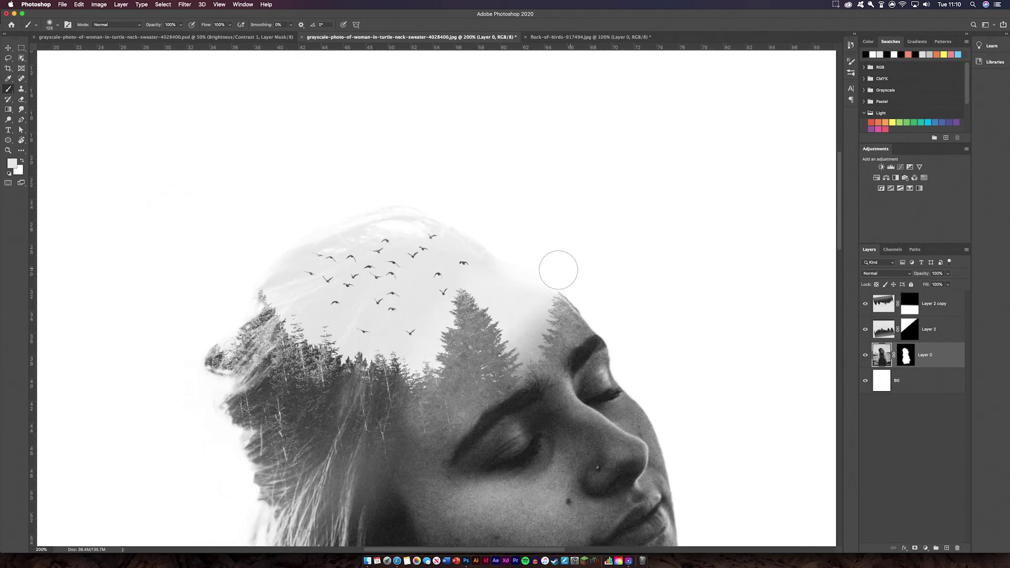
mouse_move(481, 230)
mouse_down()
mouse_move(421, 199)
mouse_move(368, 206)
mouse_move(427, 205)
mouse_move(286, 233)
mouse_move(258, 267)
mouse_move(311, 231)
mouse_move(372, 215)
mouse_move(441, 217)
mouse_move(504, 259)
mouse_move(536, 251)
mouse_move(514, 262)
mouse_move(484, 247)
mouse_move(502, 238)
mouse_move(462, 216)
mouse_up()
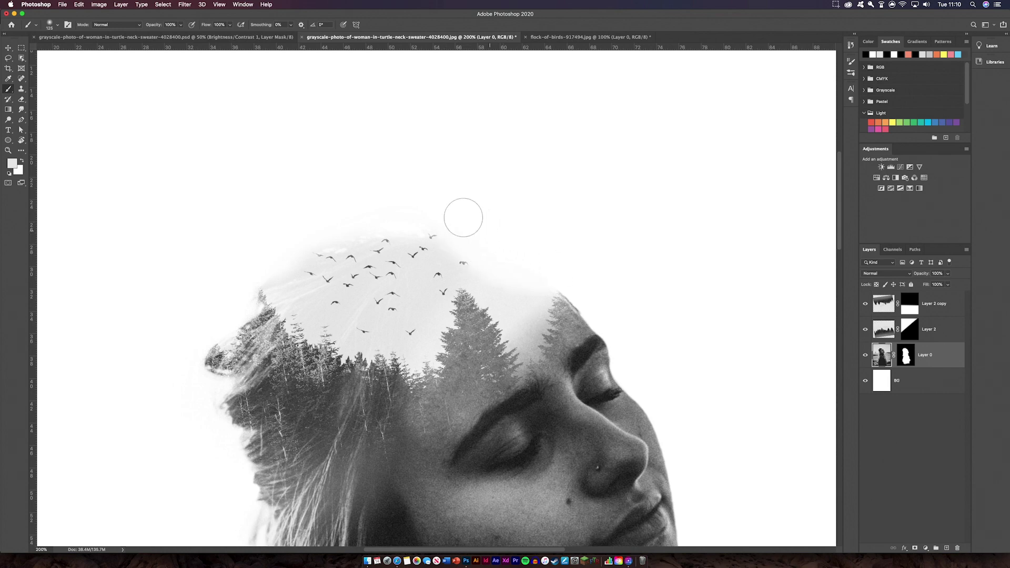
key(super+minus)
key(super+minus)
key(super+minus)
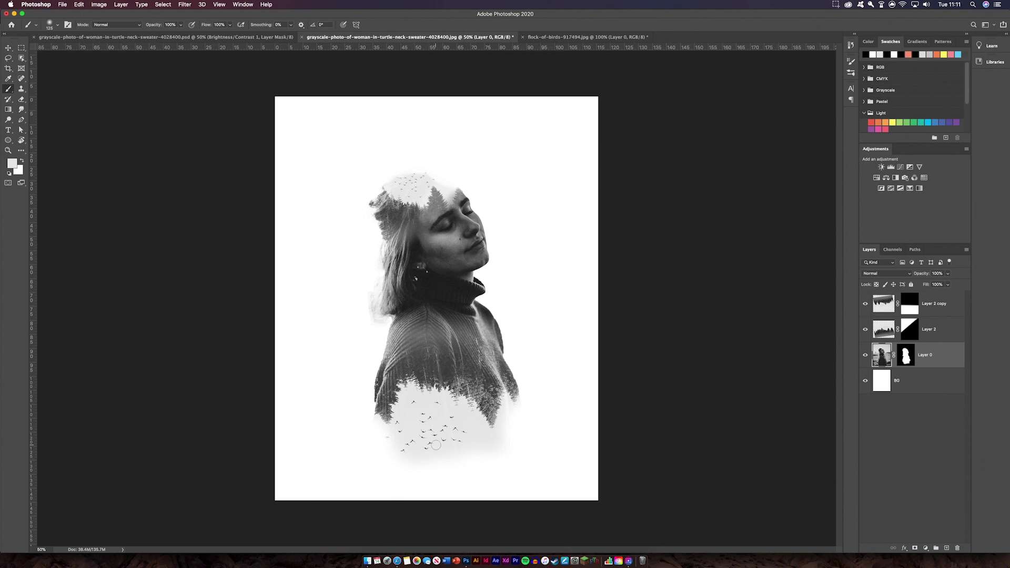
click(944, 306)
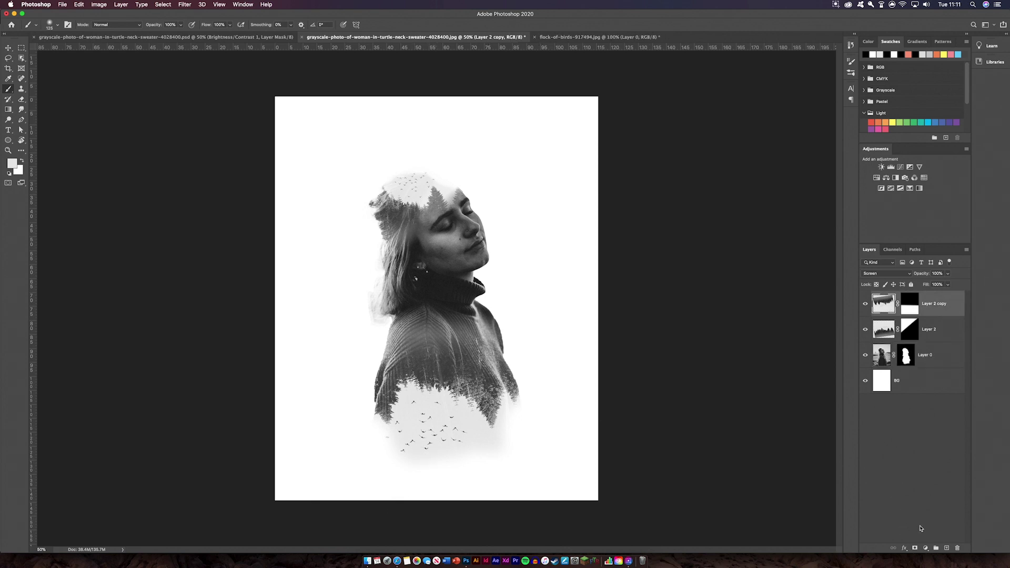
Add Layer 3 above Layer 2 copy in Overlay mode and enlarge the brush to about 2480 px.
click(948, 549)
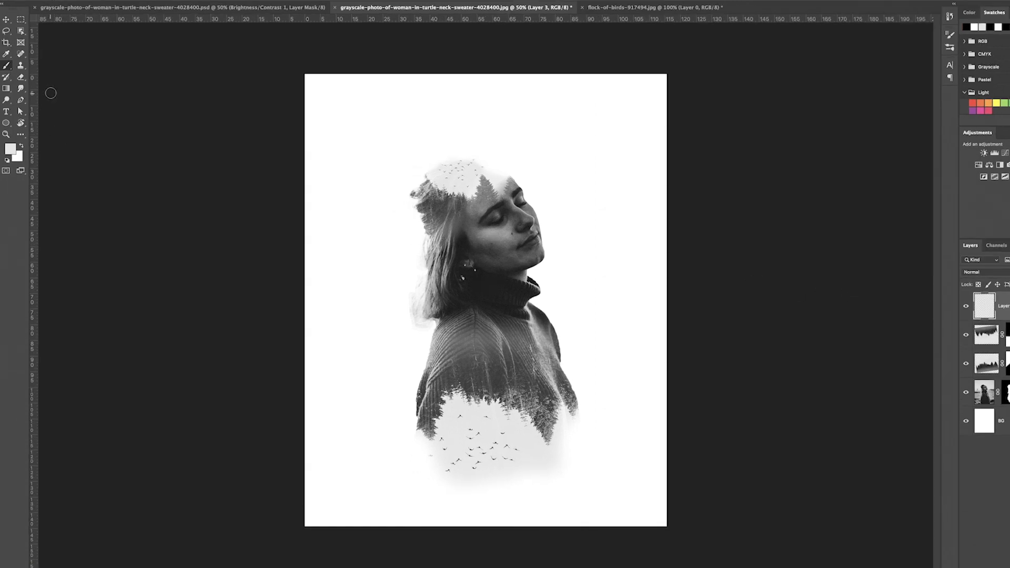
click(987, 274)
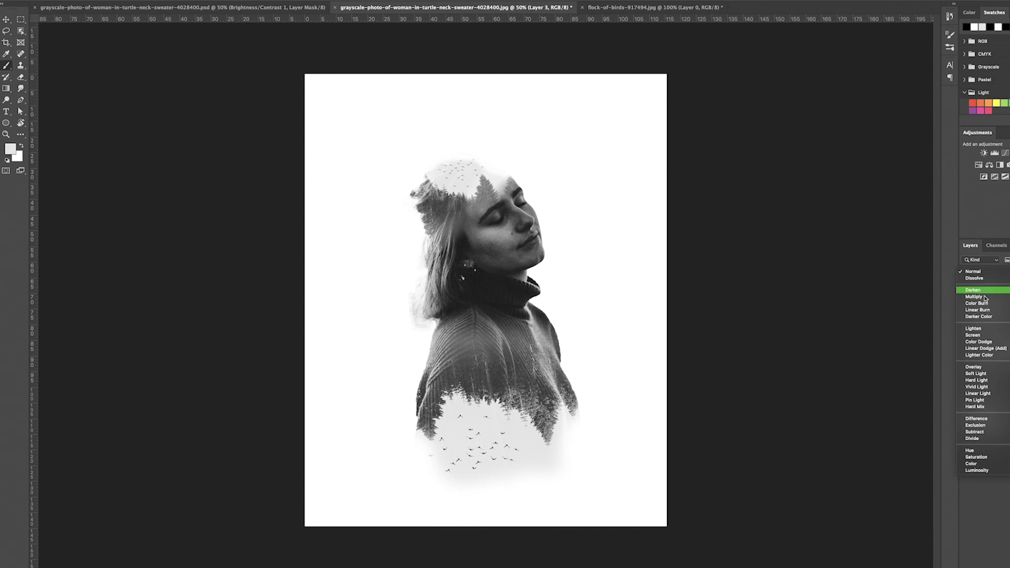
click(978, 372)
click(60, 0)
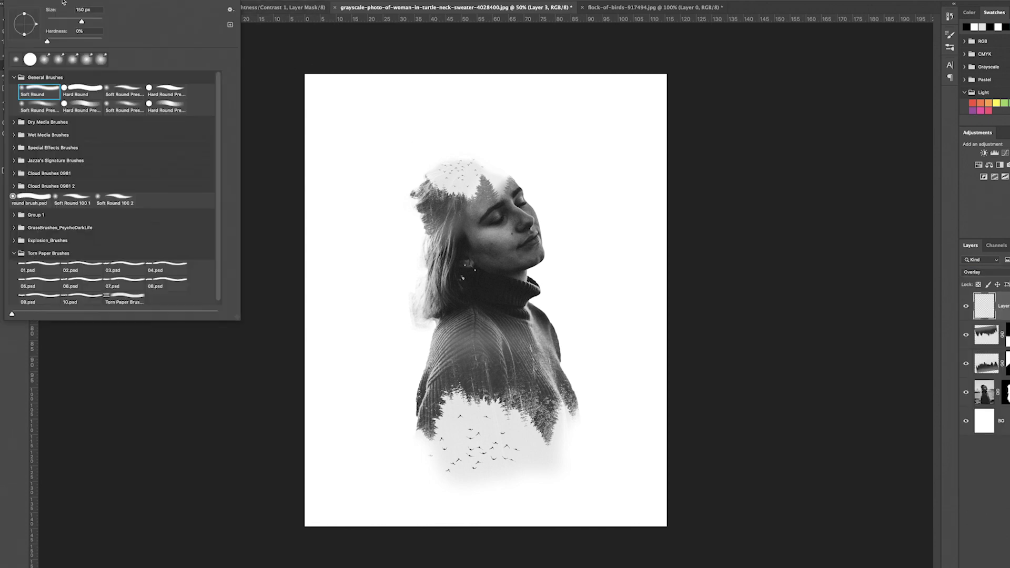
drag(86, 20, 103, 21)
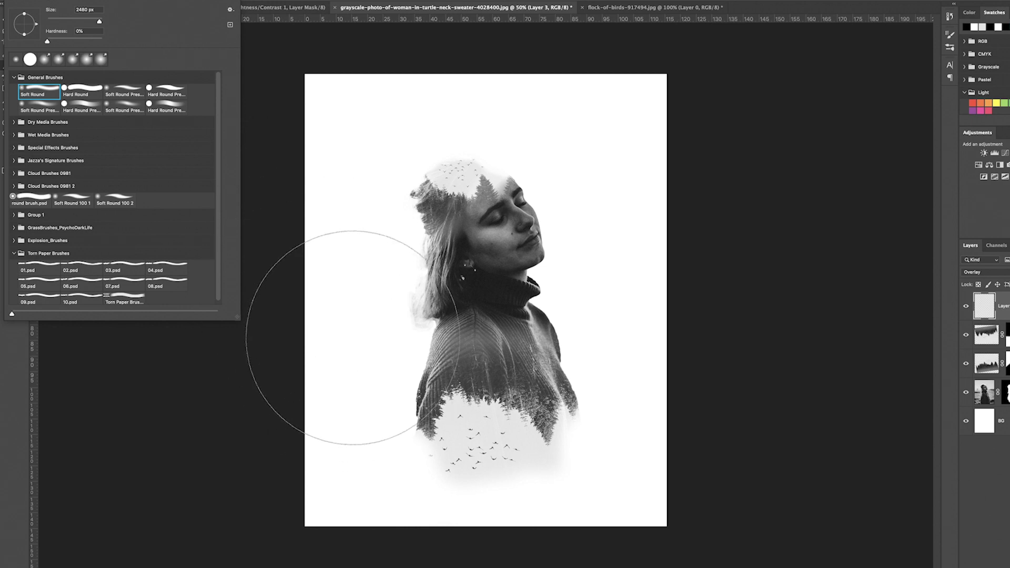
Set the brush to 3200 px and paint bright red over the left hair and lower-sweater trees.
text(3200)
key(Return)
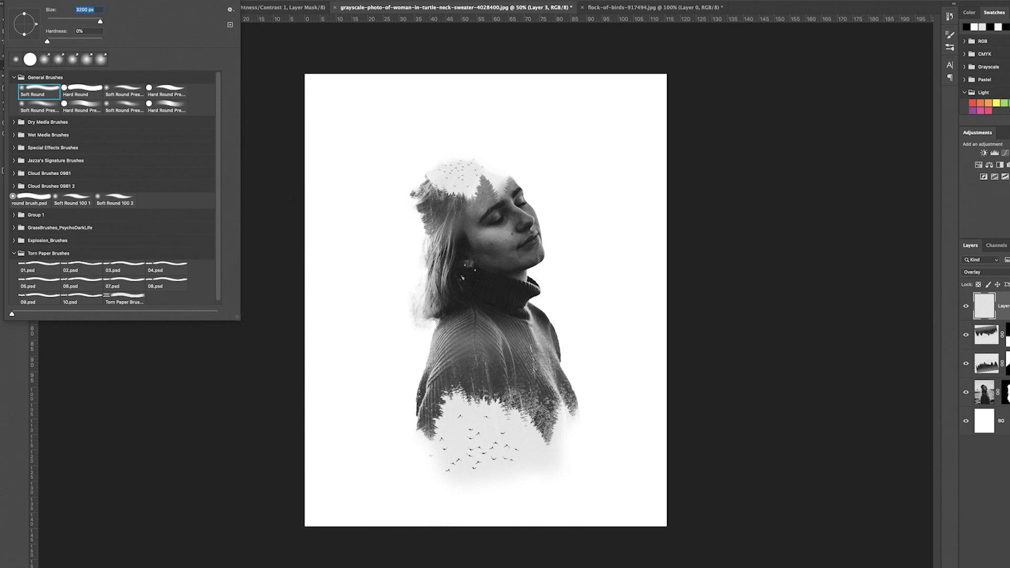
key(Return)
click(10, 149)
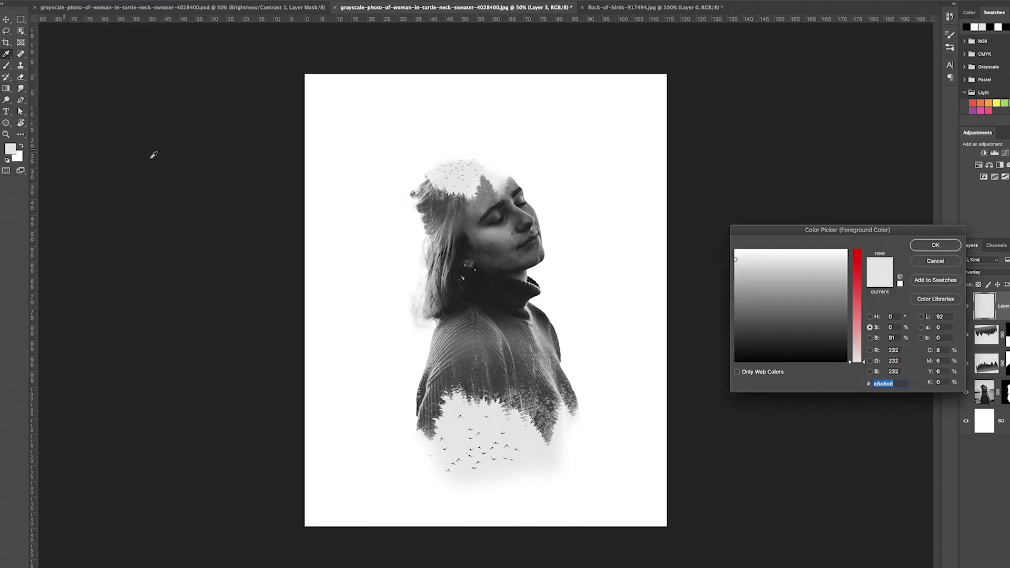
drag(863, 286, 864, 257)
click(735, 254)
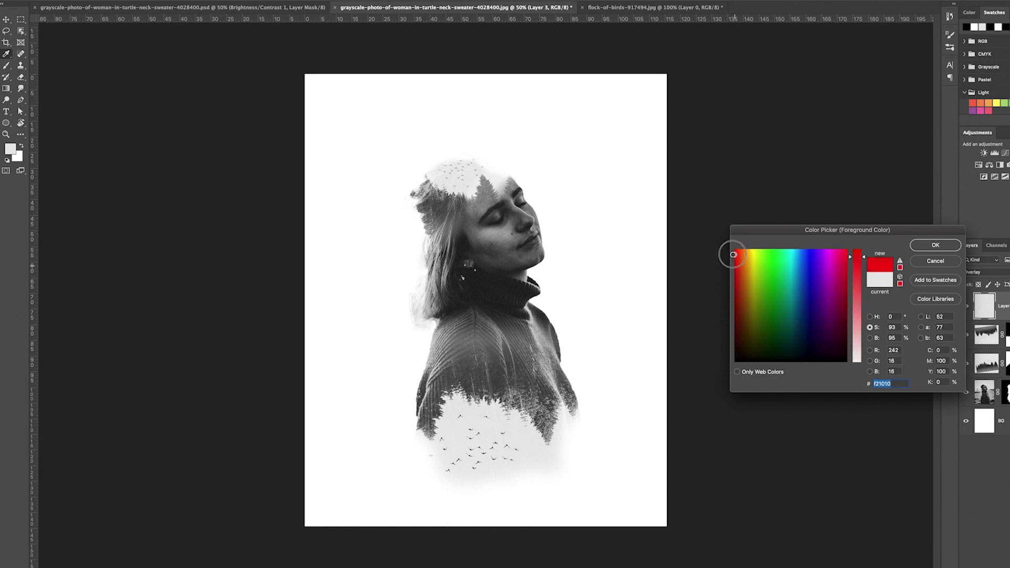
click(936, 245)
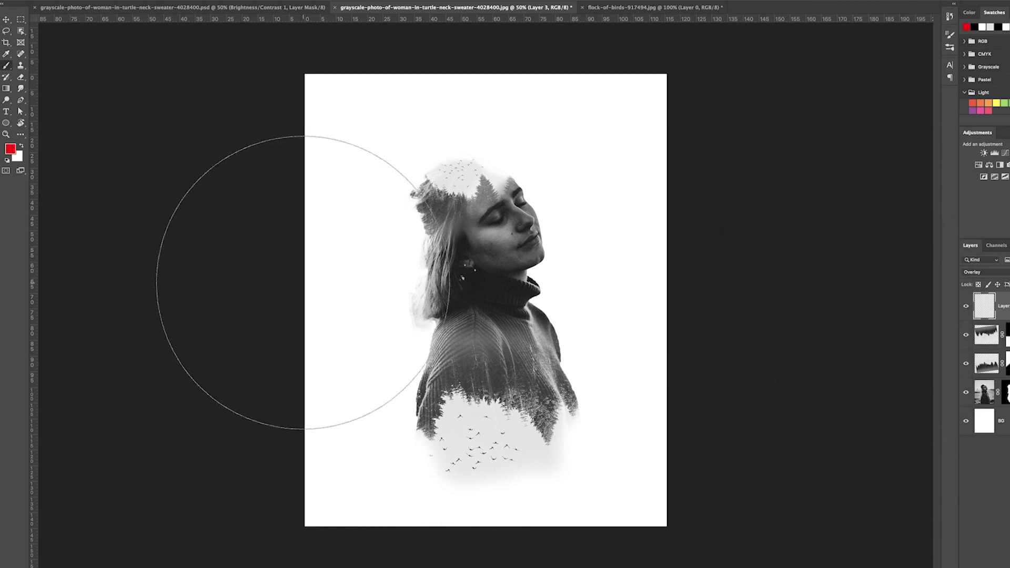
click(322, 294)
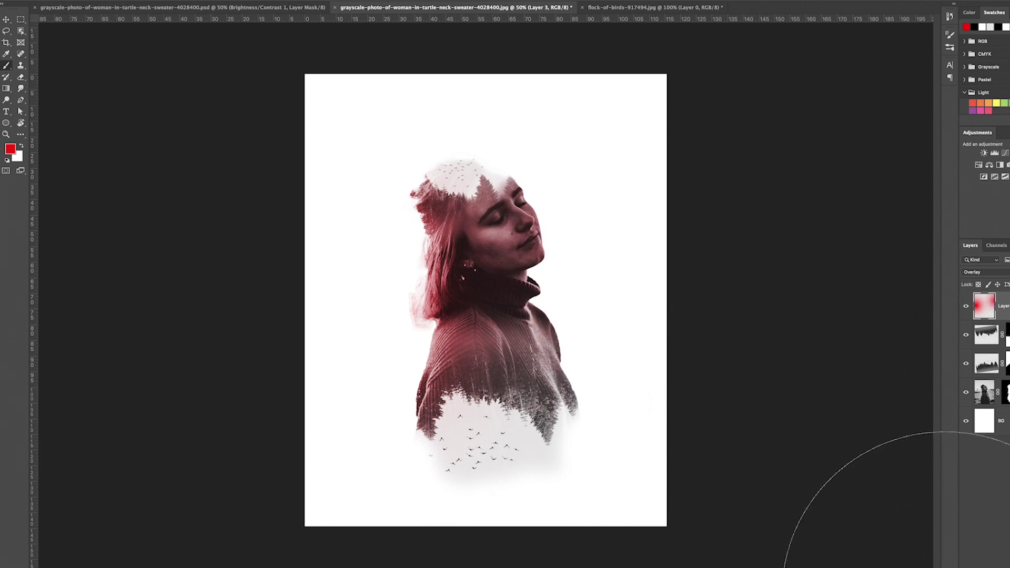
click(597, 412)
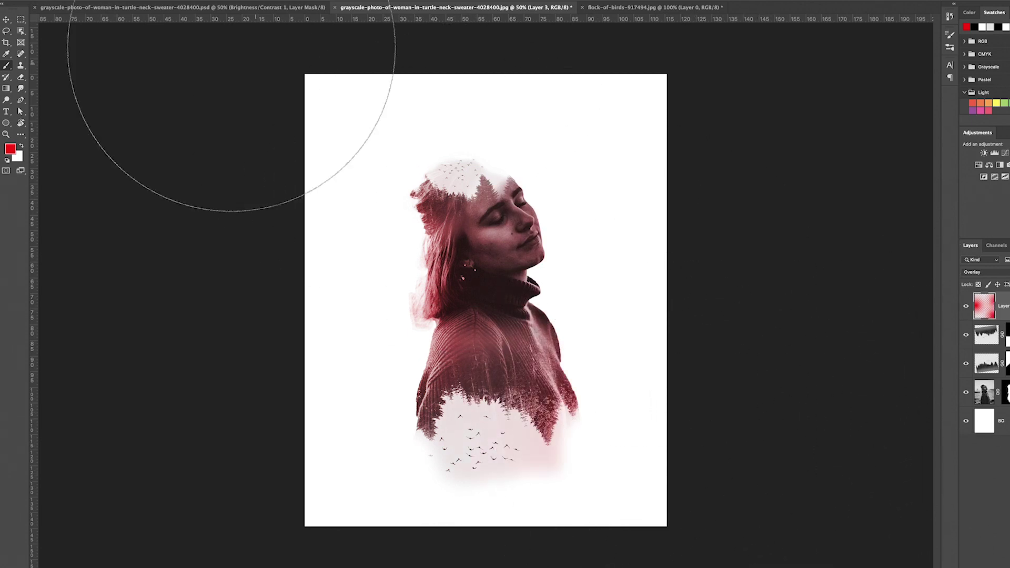
Paint cyan over the lower sweater and birds, and purple over the face and upper sweater.
click(10, 149)
click(794, 254)
click(935, 245)
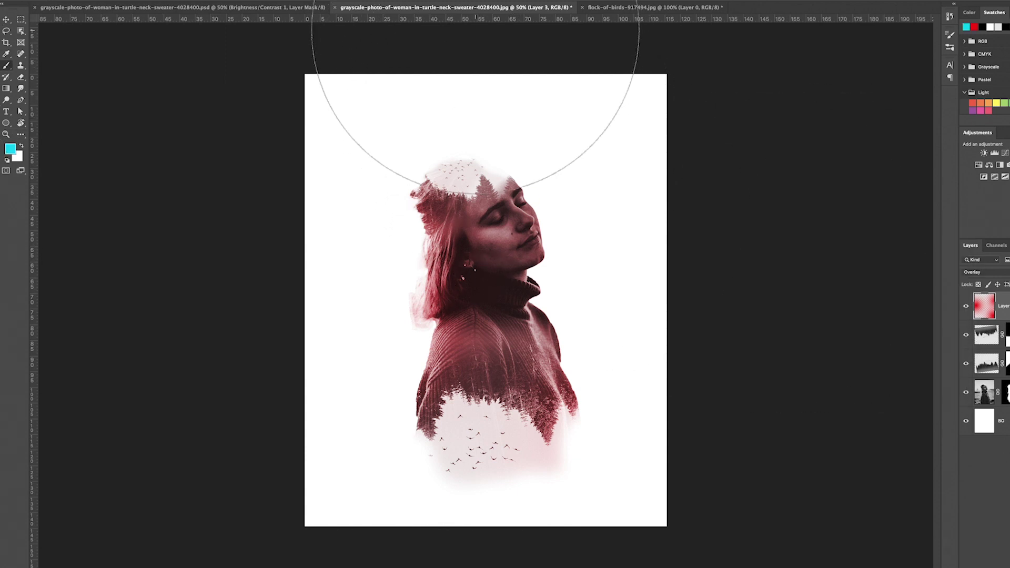
click(519, 476)
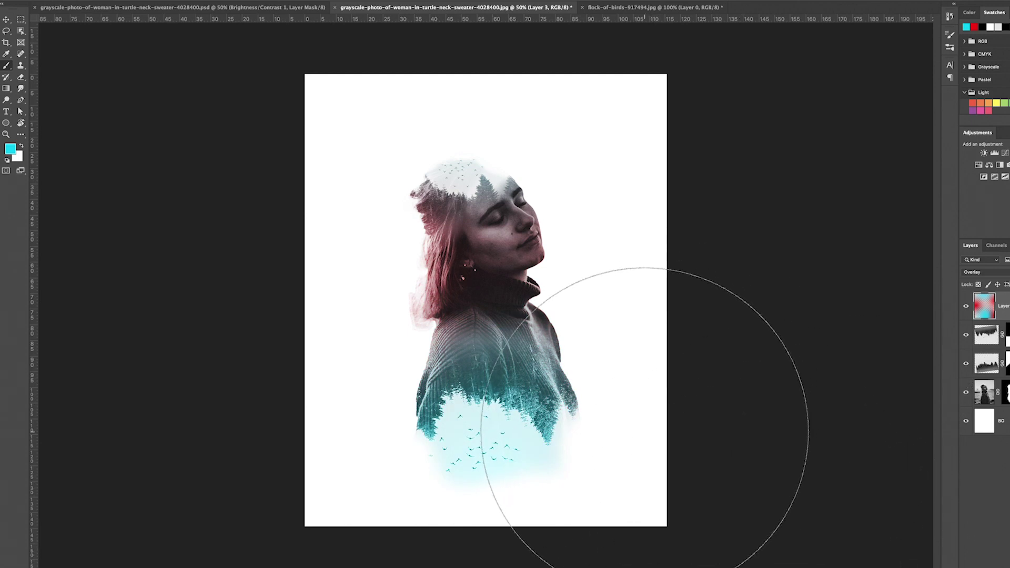
click(10, 151)
drag(802, 272, 821, 253)
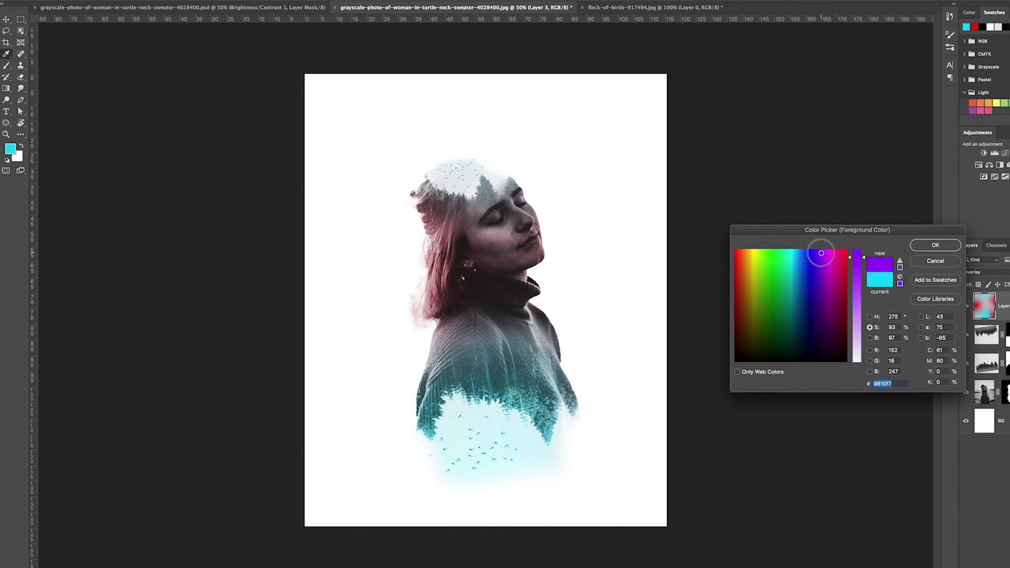
click(953, 249)
drag(642, 259, 676, 374)
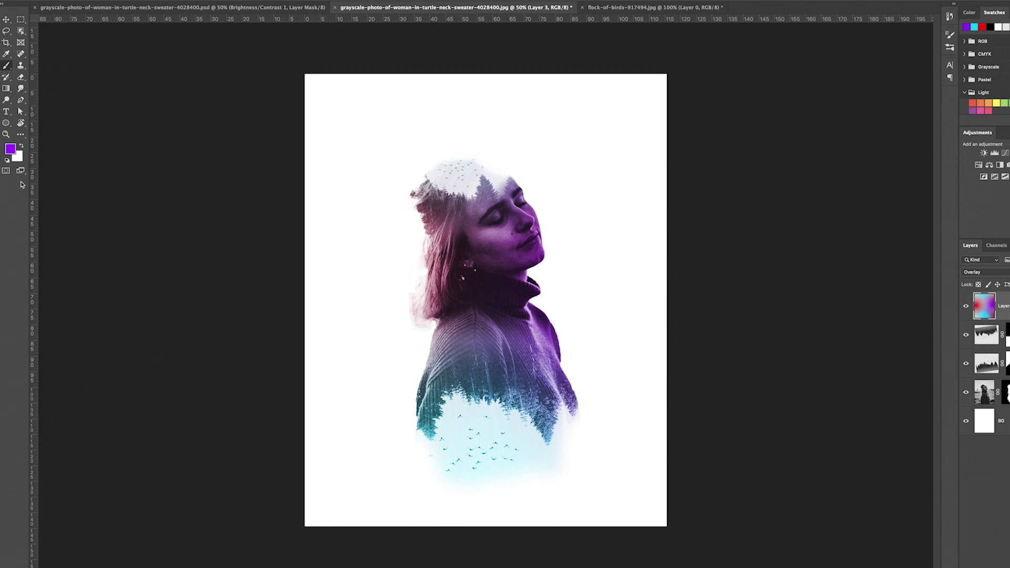
Paint yellow over the hair area, then reselect Layer 3.
click(10, 150)
mouse_move(742, 266)
mouse_down()
mouse_move(728, 248)
mouse_move(757, 253)
mouse_move(744, 257)
mouse_up()
click(935, 245)
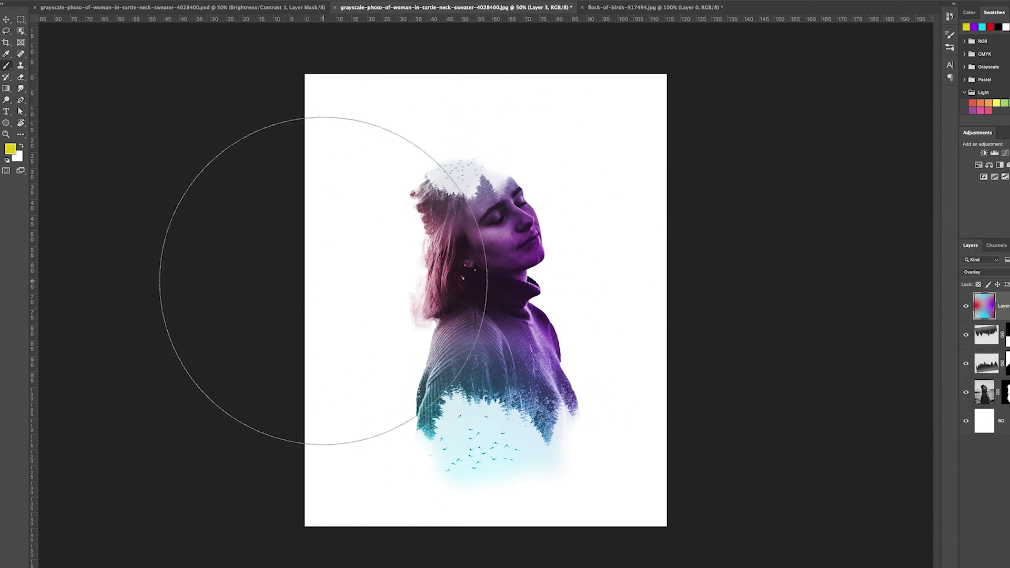
click(314, 290)
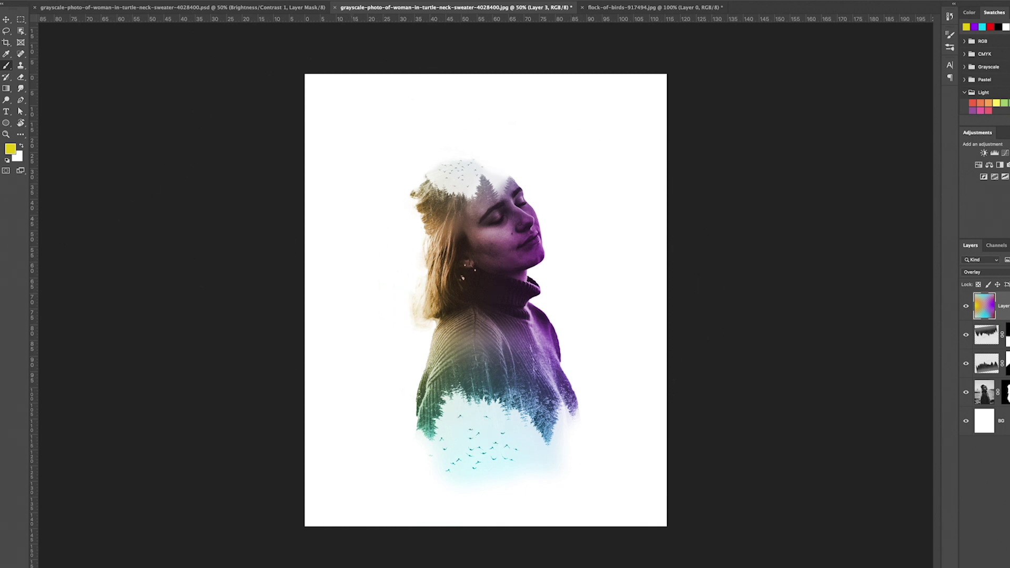
click(6, 20)
click(163, 175)
click(999, 306)
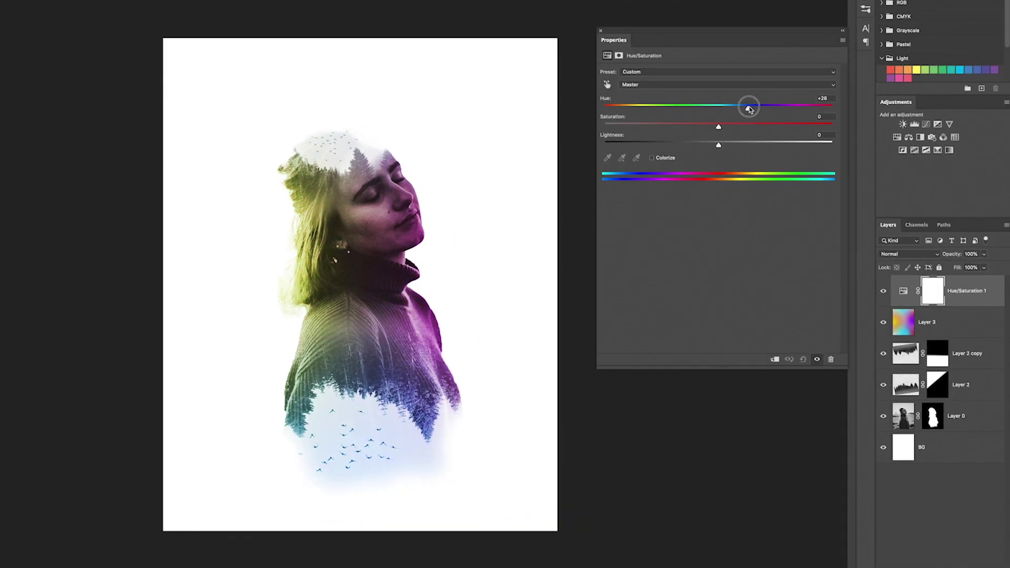
Set the Hue/Saturation adjustment to Hue +1 and Saturation +24.
drag(840, 134, 909, 146)
drag(822, 116, 669, 111)
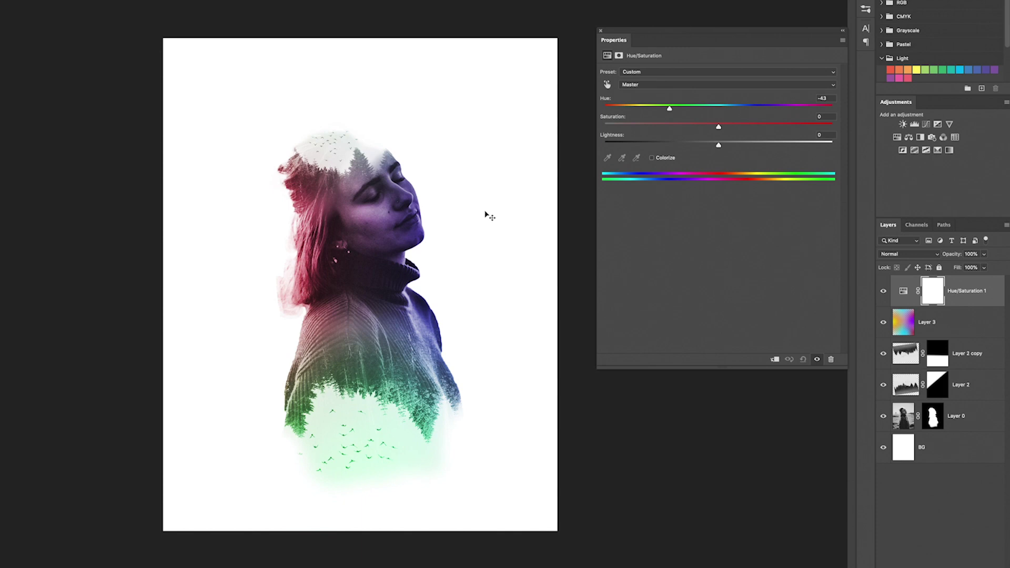
drag(669, 109, 746, 126)
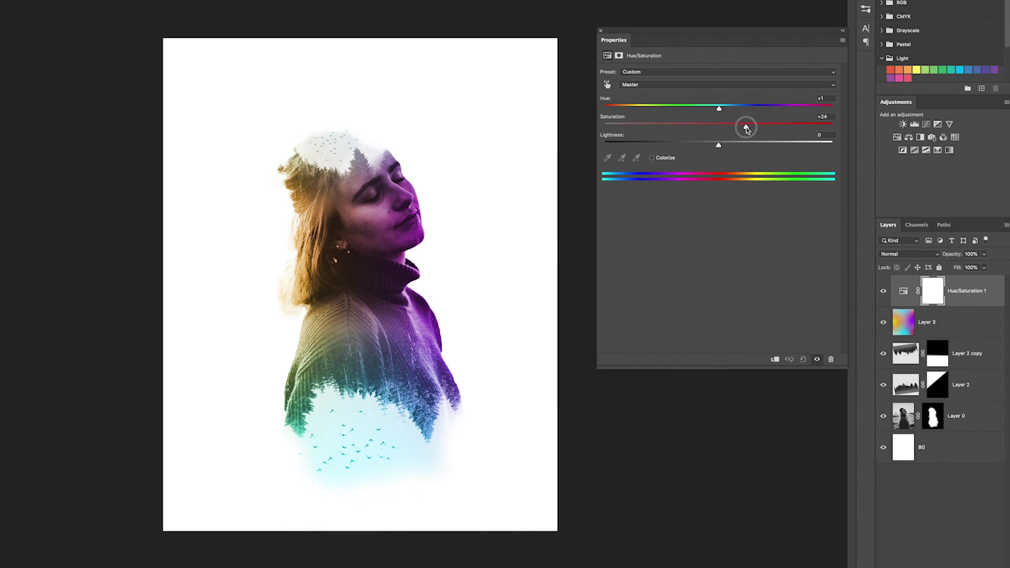
click(866, 9)
click(951, 558)
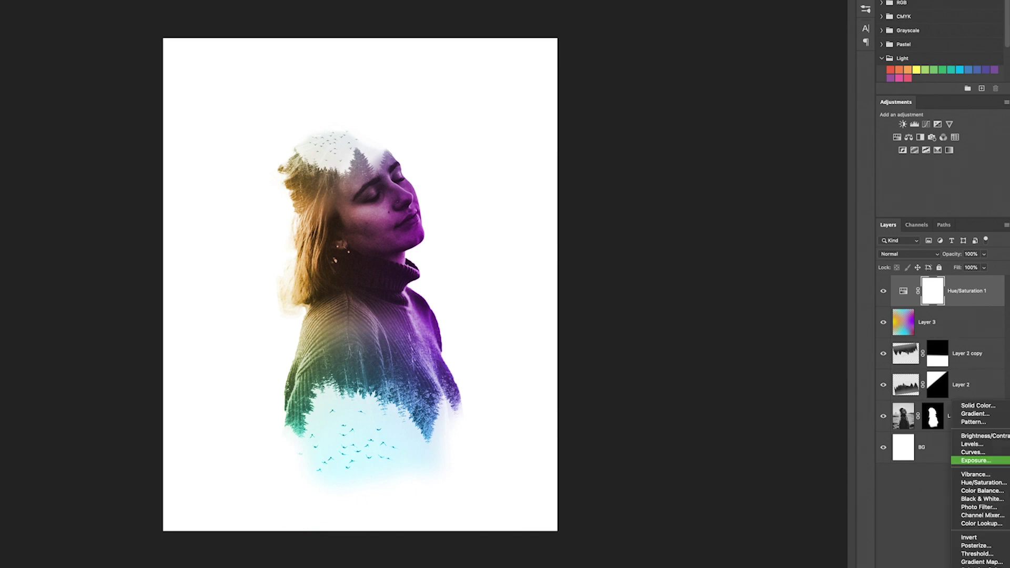
Add a Levels adjustment with input levels 18, 1.00 and 228.
click(966, 443)
drag(669, 142, 678, 142)
drag(787, 143, 773, 143)
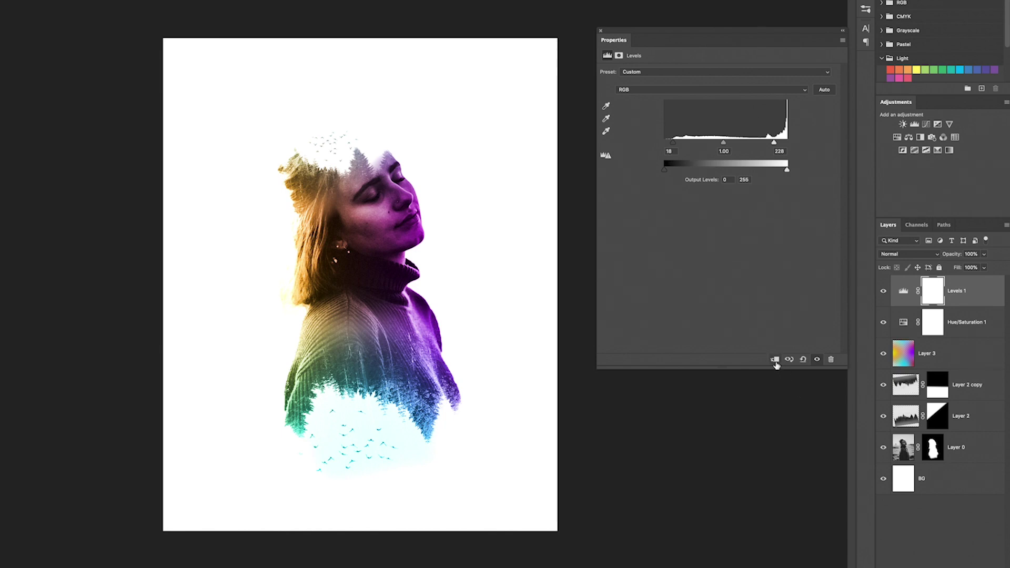
click(601, 31)
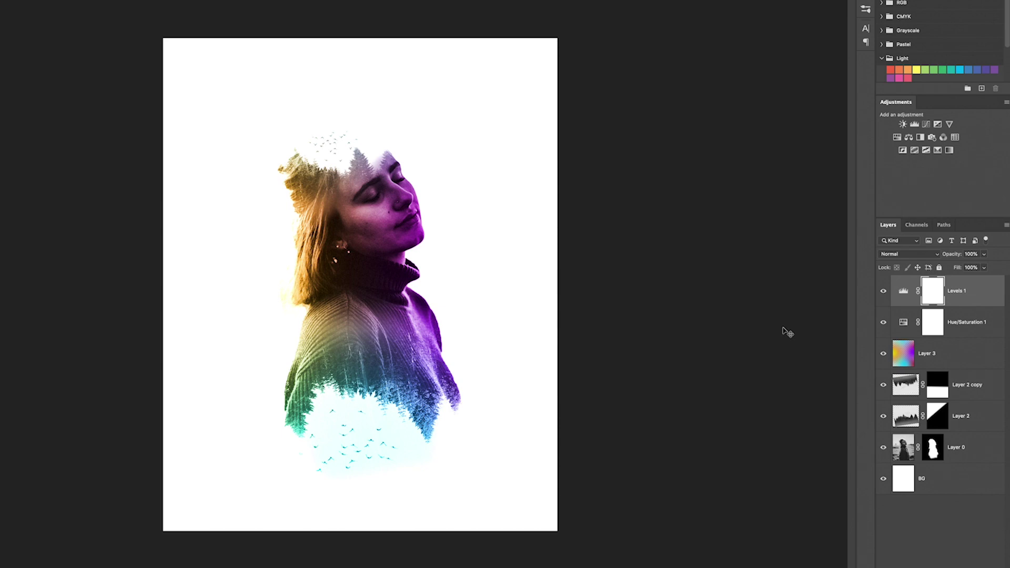
click(961, 353)
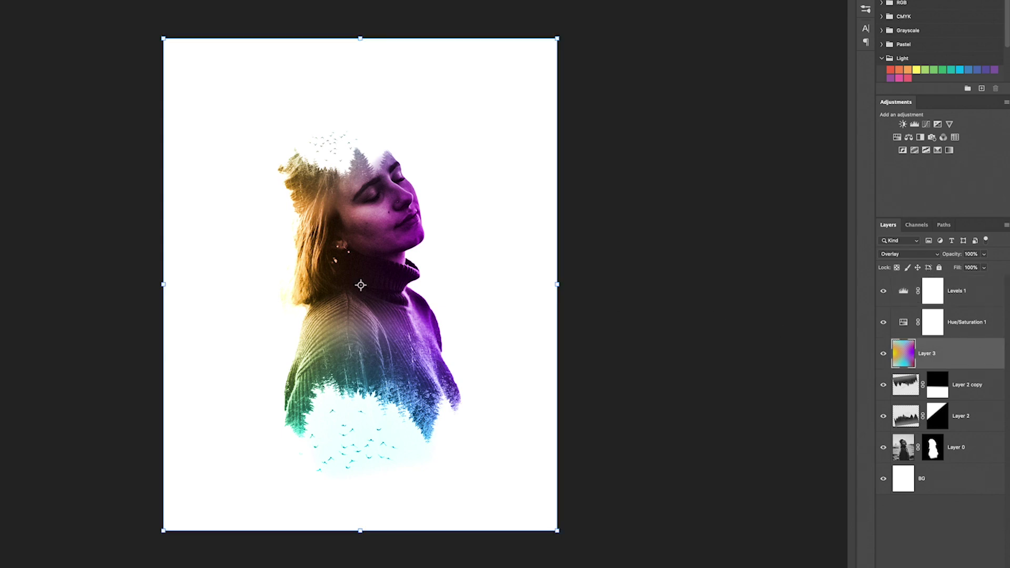
Add a Brightness/Contrast adjustment above Layer 3 with Contrast 57 and Brightness 2.
click(975, 353)
drag(722, 121, 782, 119)
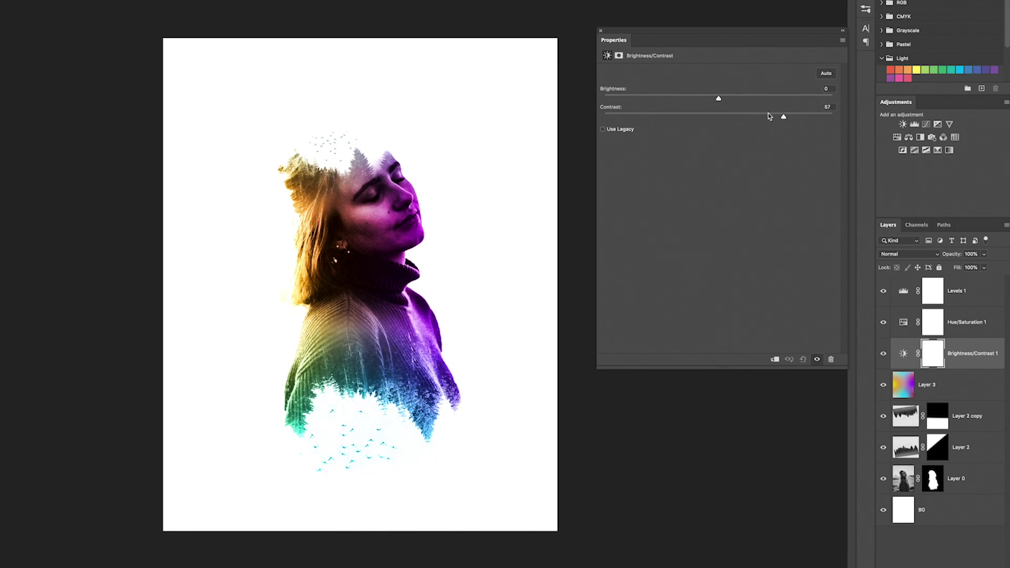
drag(719, 100, 669, 99)
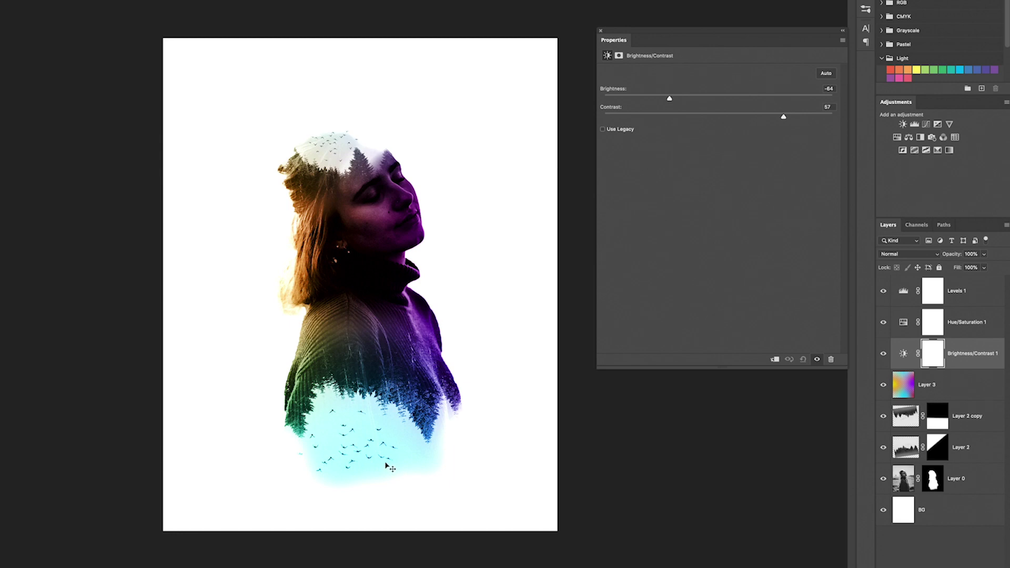
drag(668, 100, 721, 100)
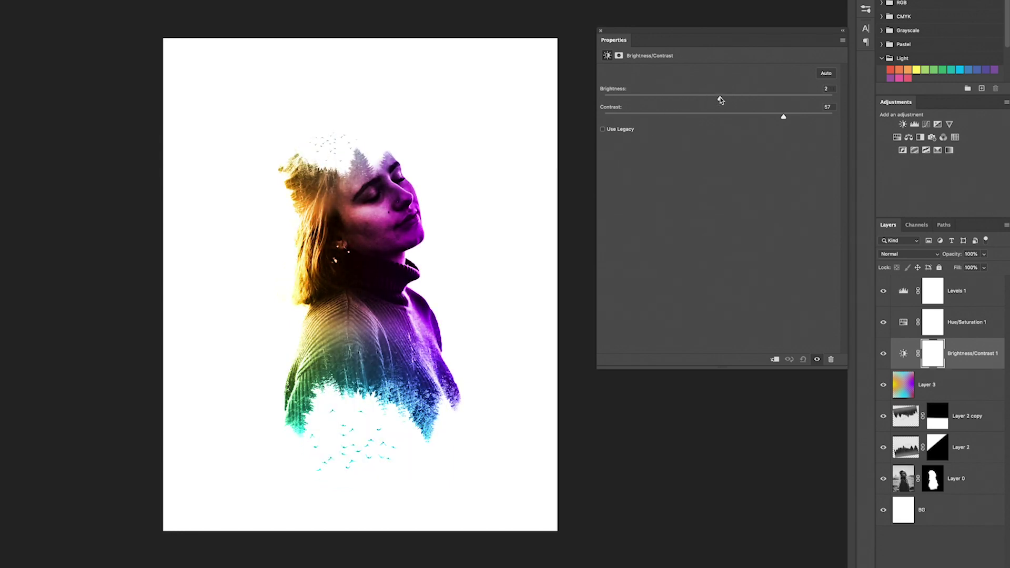
click(601, 33)
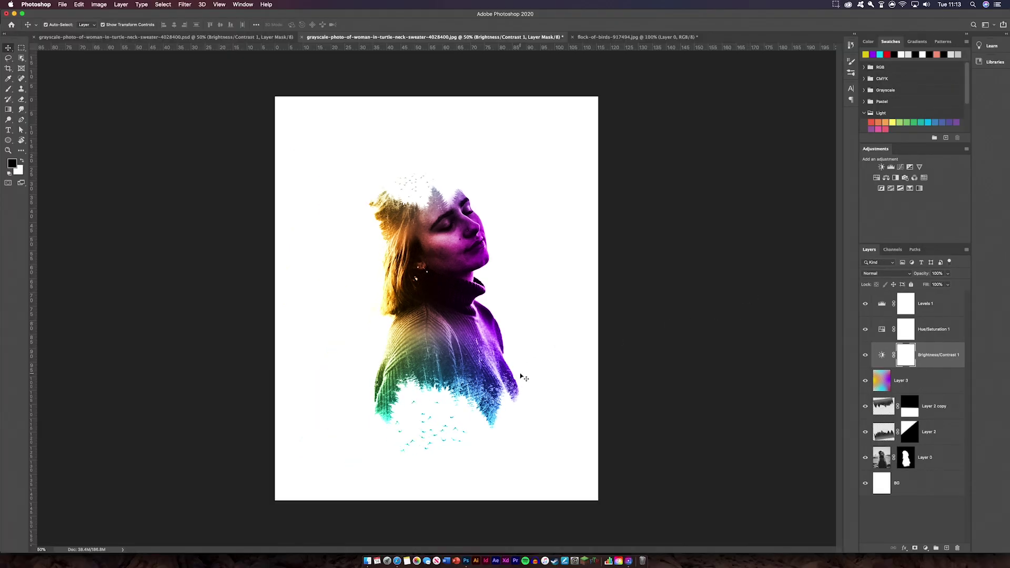
Create a new empty Layer 4 at the top of the layer stack.
click(905, 408)
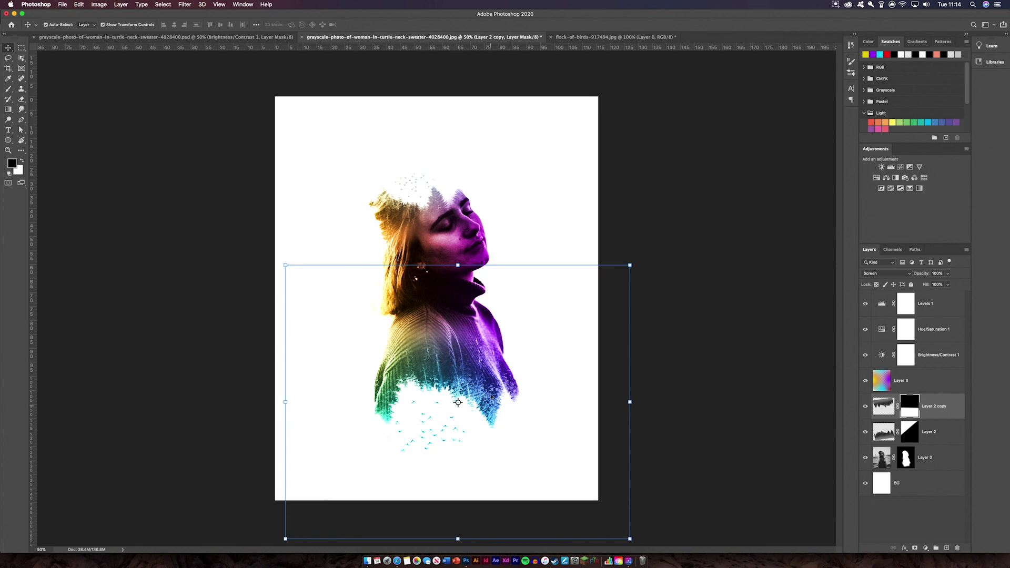
click(767, 354)
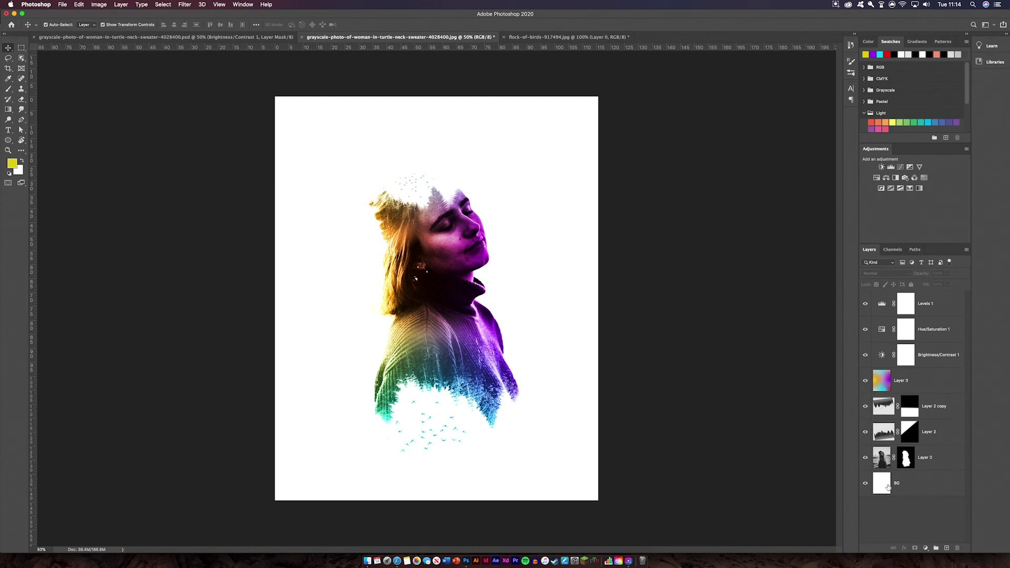
click(947, 549)
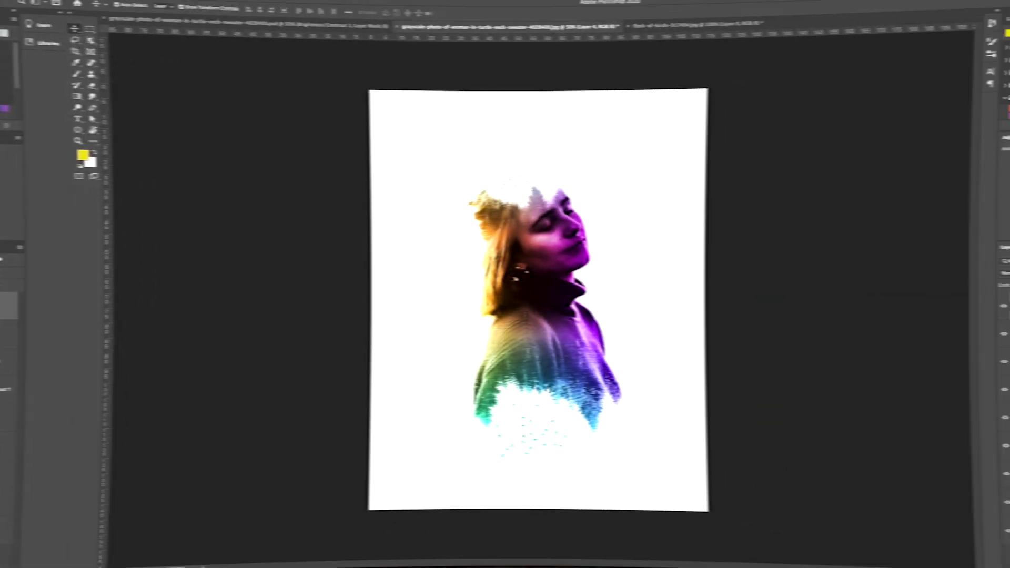
Fill Layer 4 with 50% Gray, keeping Normal blending.
click(79, 4)
click(92, 131)
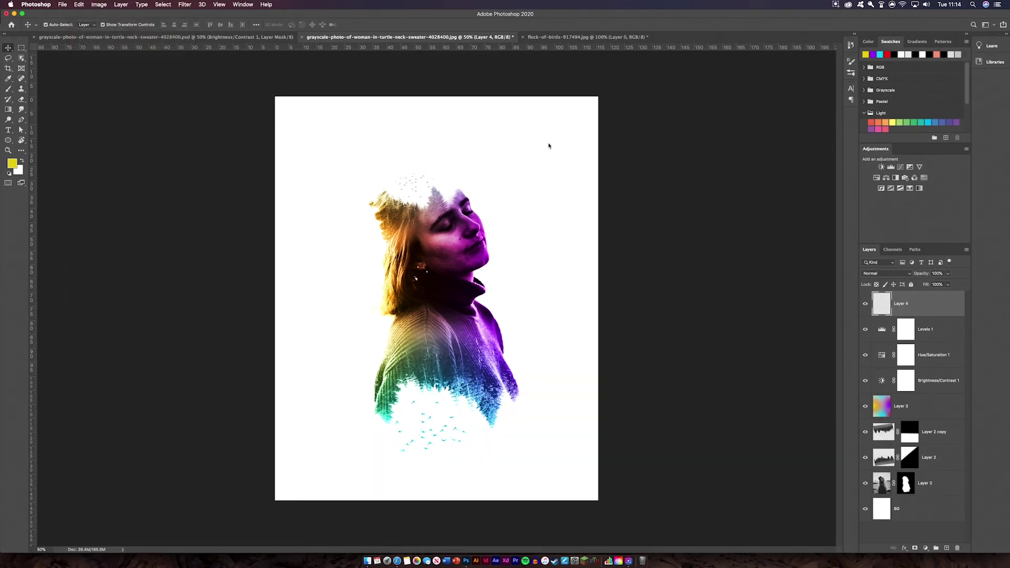
click(668, 247)
click(657, 237)
key(Return)
key(v)
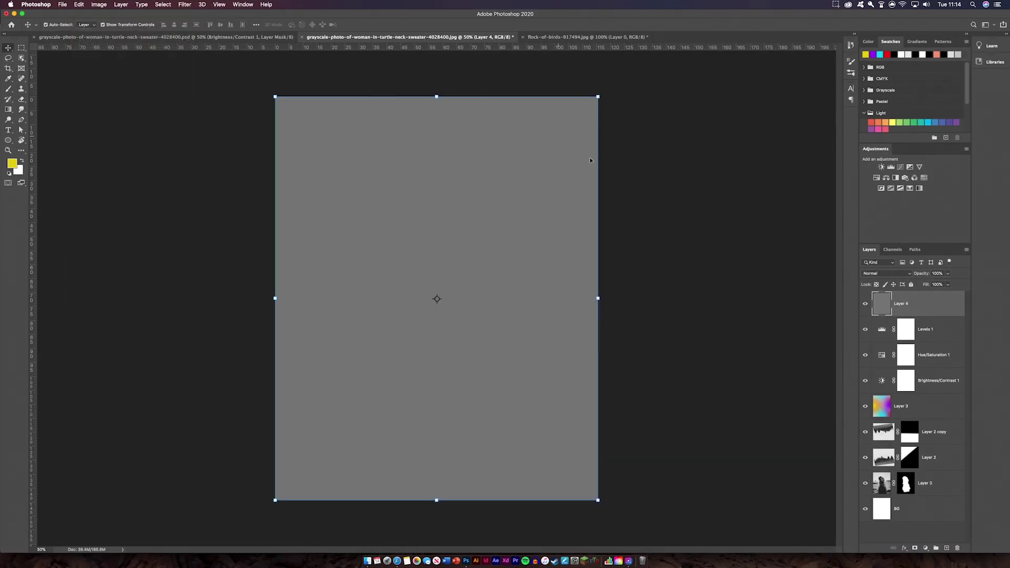
click(876, 274)
click(687, 197)
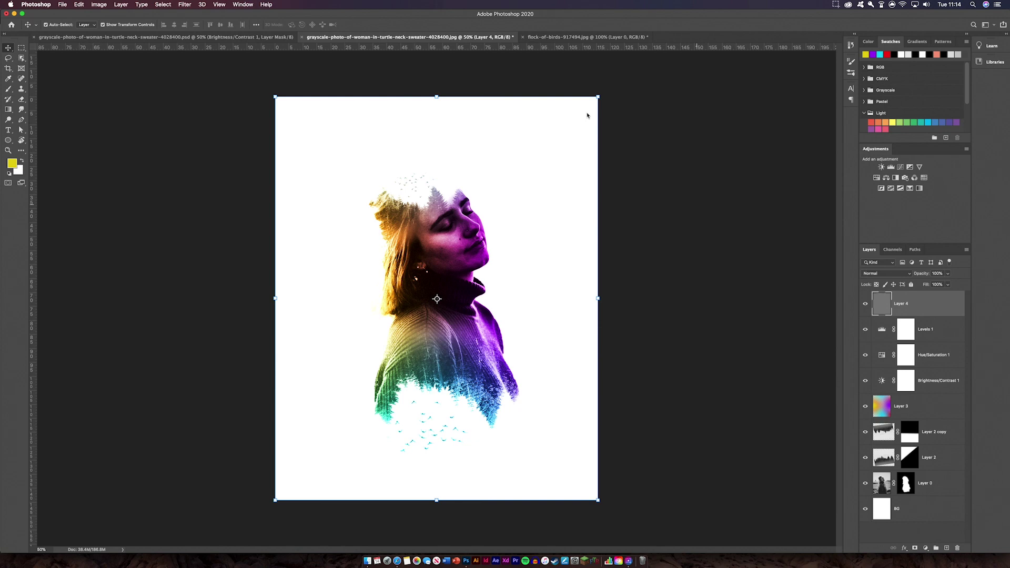
Apply Camera Raw Filter grain with amount 44 and size 33.
click(185, 4)
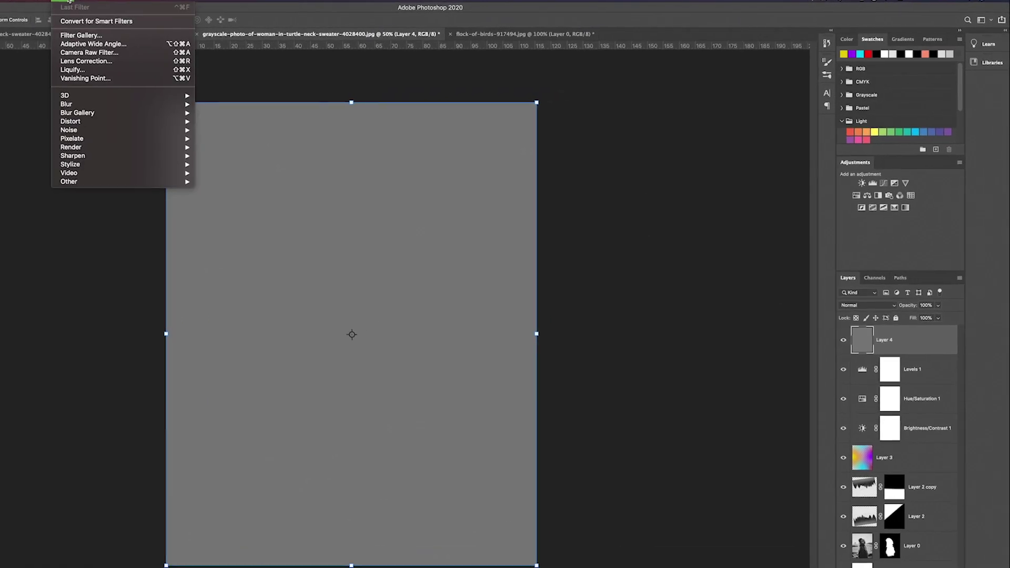
click(208, 58)
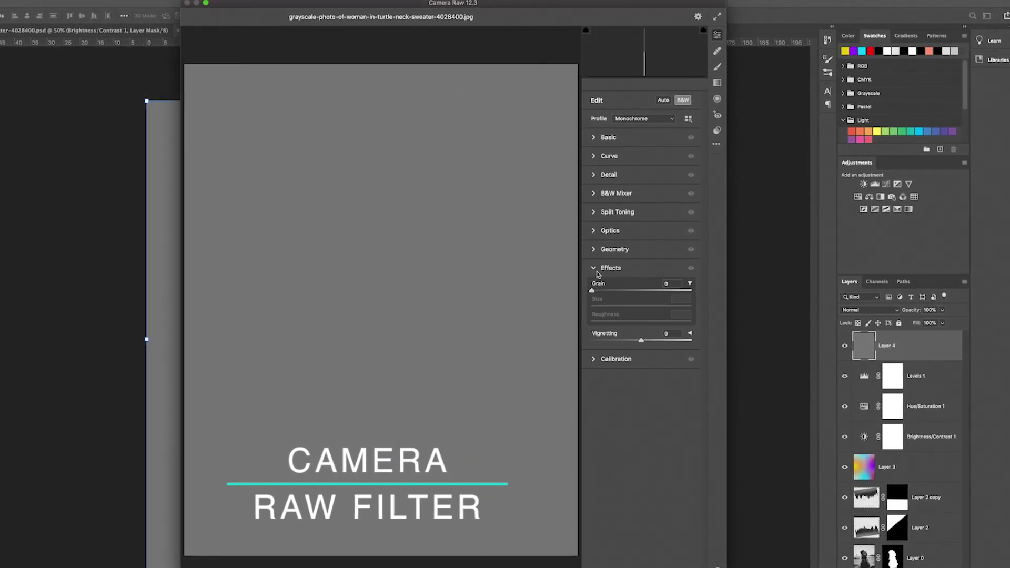
drag(593, 293, 636, 291)
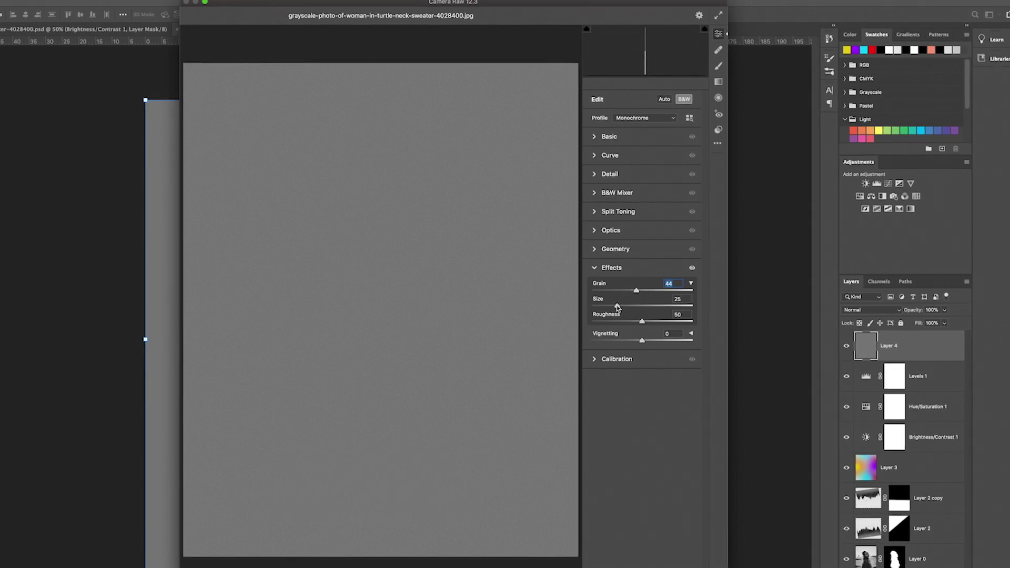
drag(617, 306, 648, 322)
key(Return)
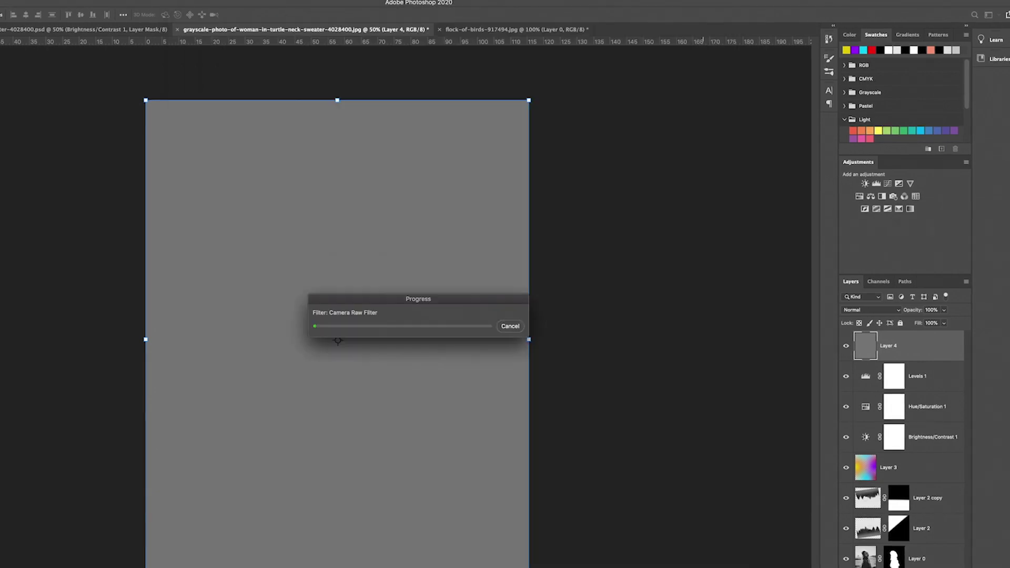
Set Layer 4 to Overlay blending and inspect the grain at 200% from face to sweater.
click(902, 311)
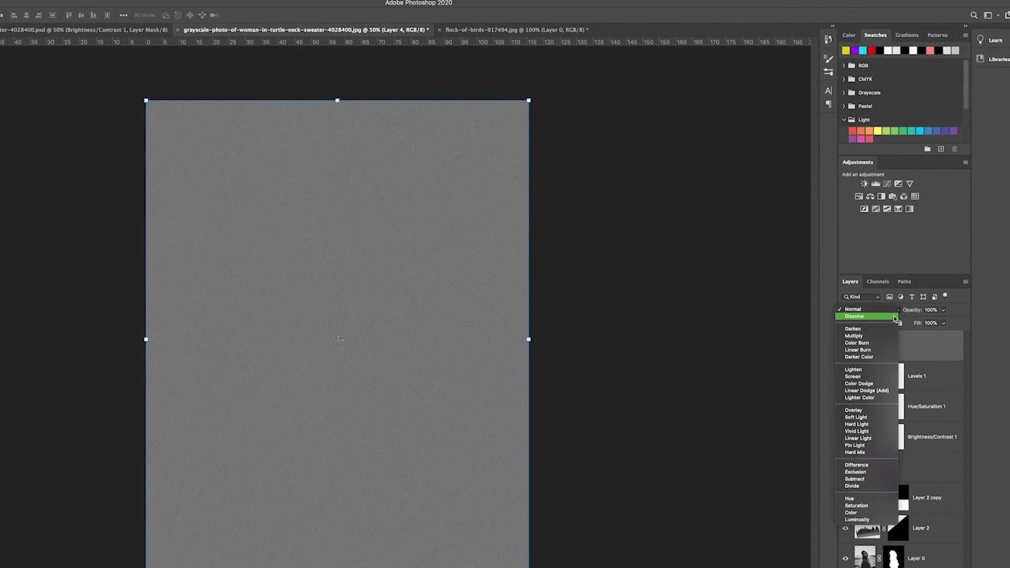
click(876, 410)
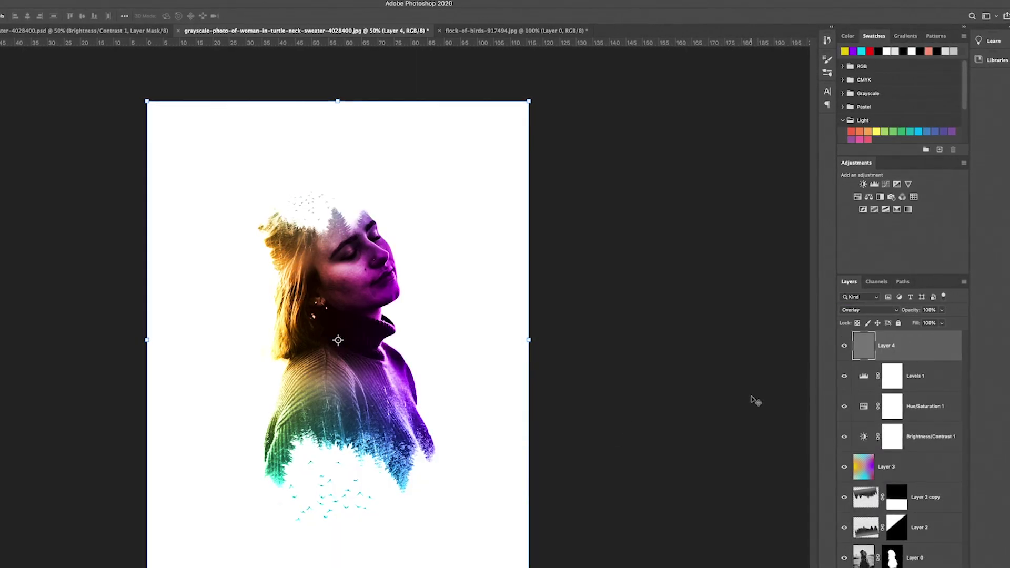
key(super+plus)
key(super+plus)
key(super+plus)
scroll(617, 280, up, 5)
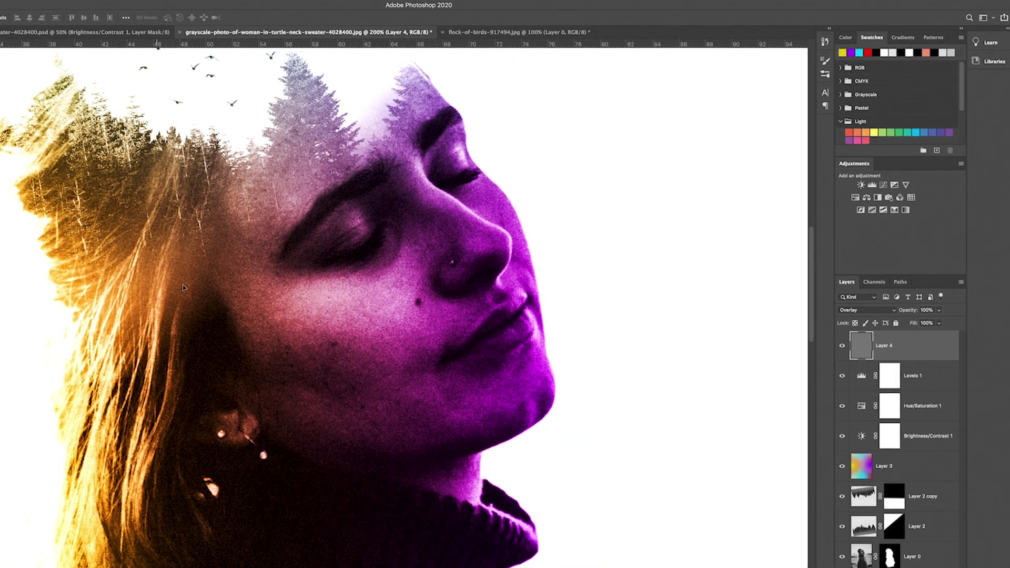
drag(427, 486, 413, 188)
Zoom back out to the whole portrait and deselect Layer 4.
scroll(376, 368, down, 4)
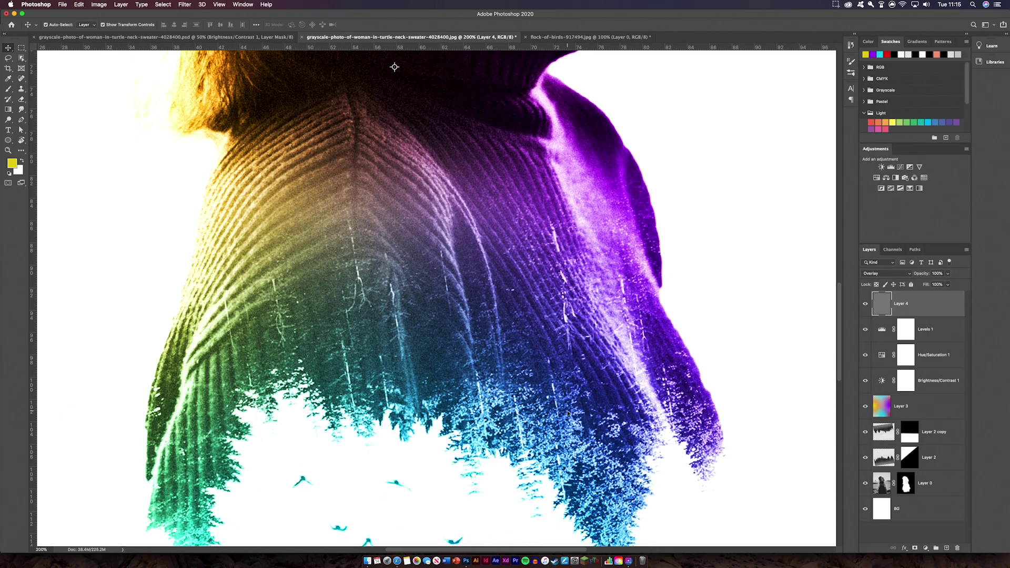
key(super+minus)
key(super+minus)
key(super+minus)
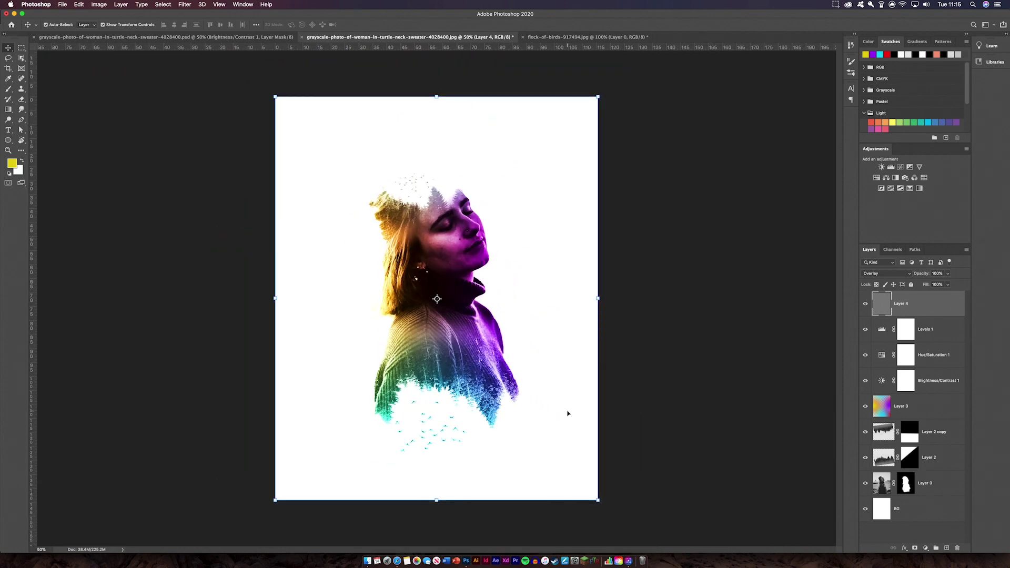
click(720, 365)
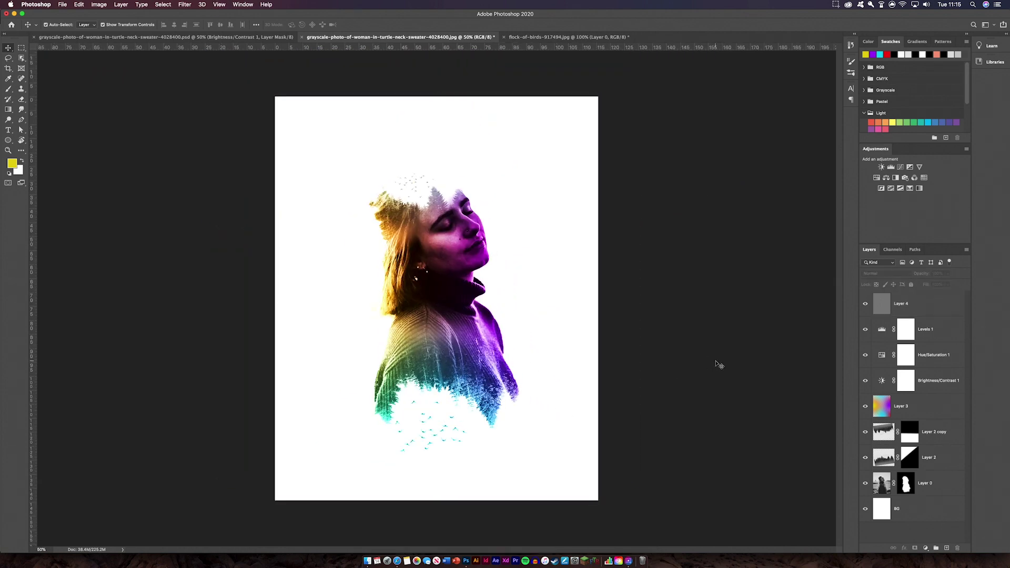